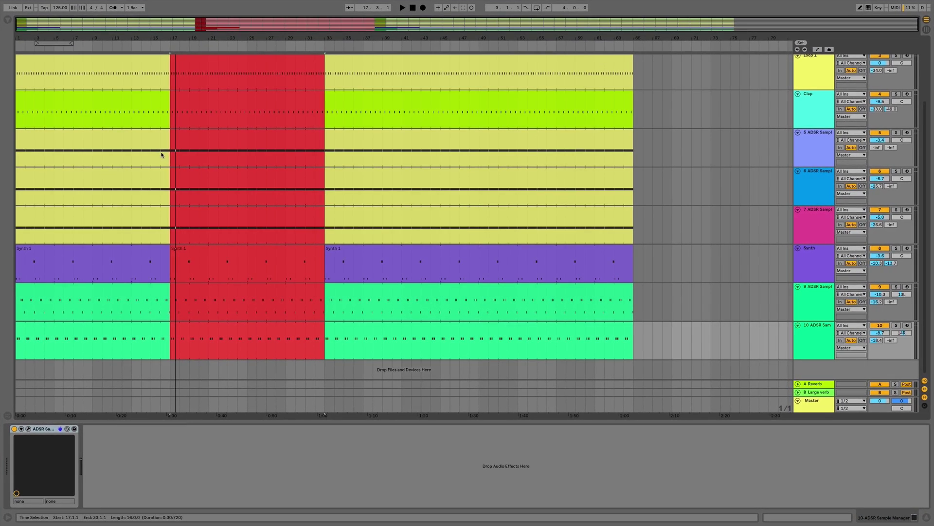
Look over the session view mixer and the Master track's effect devices.
{"action": "key", "text": "Tab"}
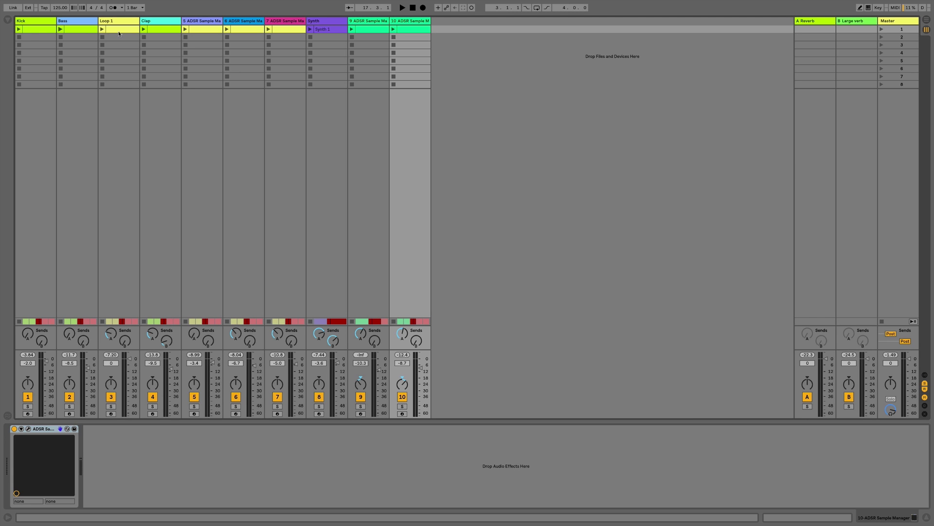
{"action": "key", "text": "Tab"}
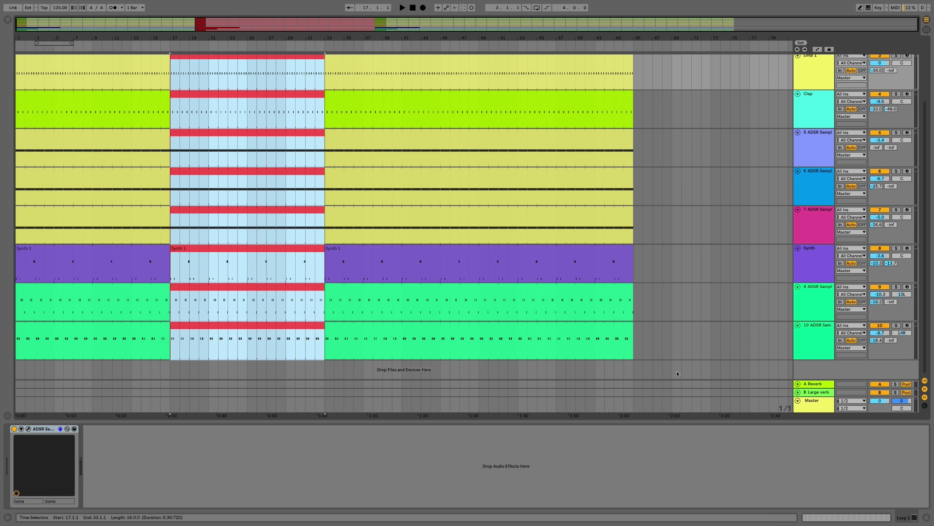
{"action": "left_click", "coordinate": [817, 403]}
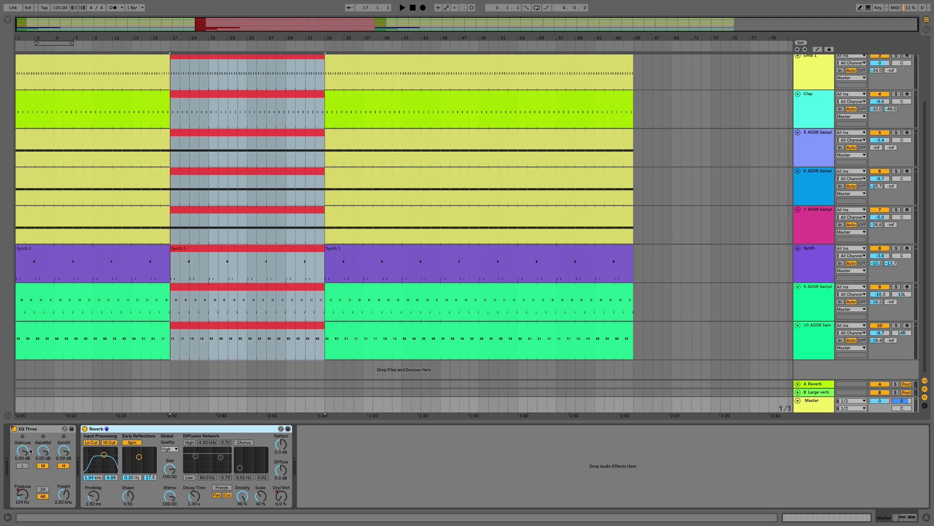
{"action": "left_click", "coordinate": [287, 356]}
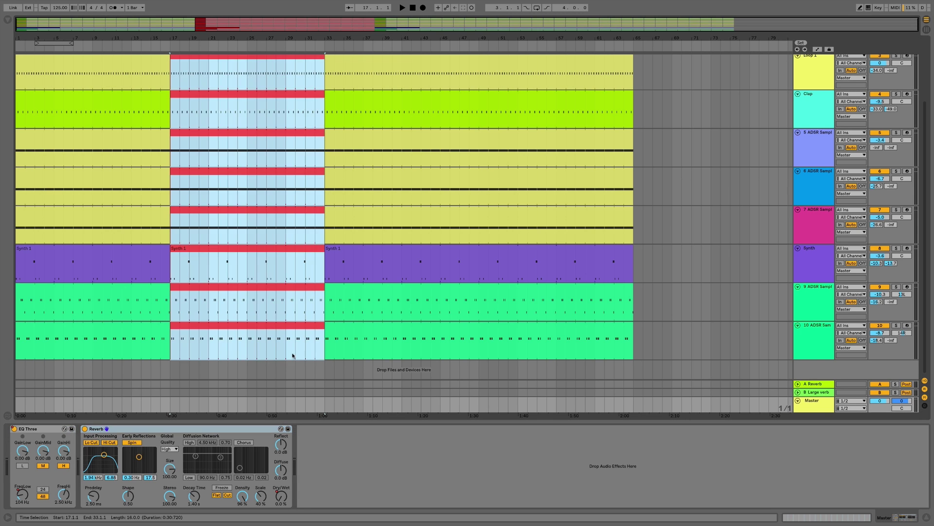
Play the arrangement from bar 29 across the end of the red section.
{"action": "left_click", "coordinate": [291, 344]}
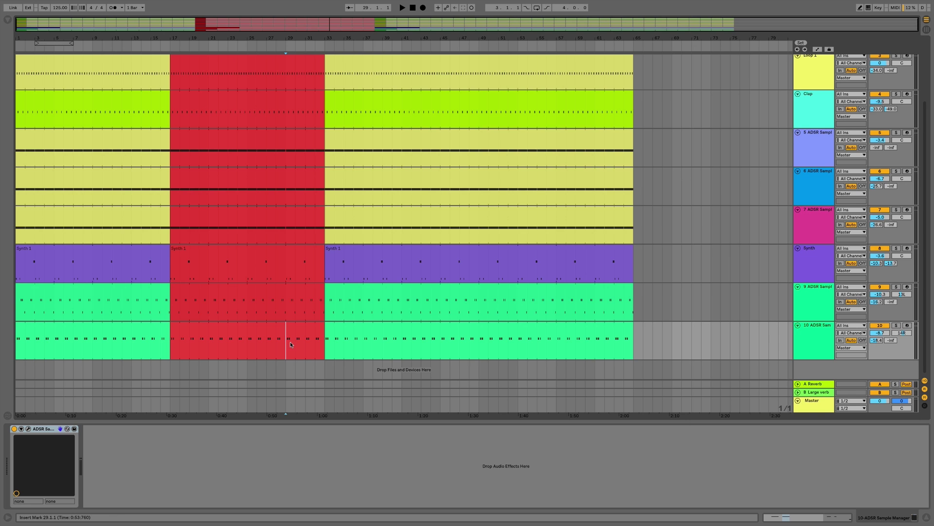
{"action": "key", "text": "space"}
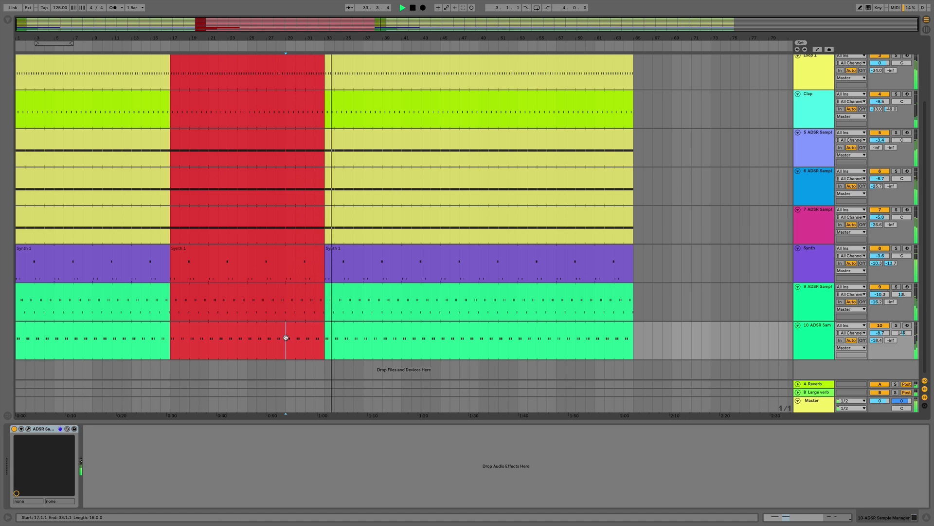
{"action": "key", "text": "space"}
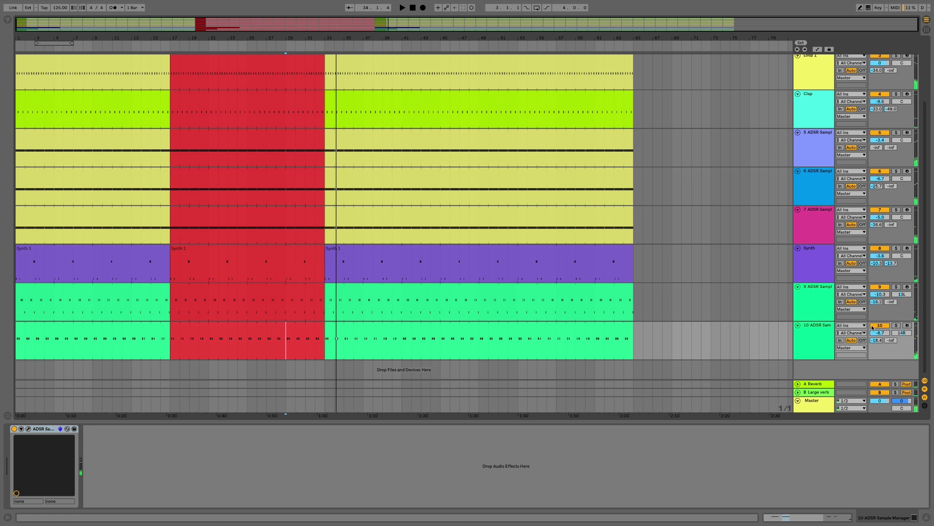
Insert a MIDI track below track 10 and filter its ADSR Sample Manager by the Vocals tag.
{"action": "left_click", "coordinate": [820, 326]}
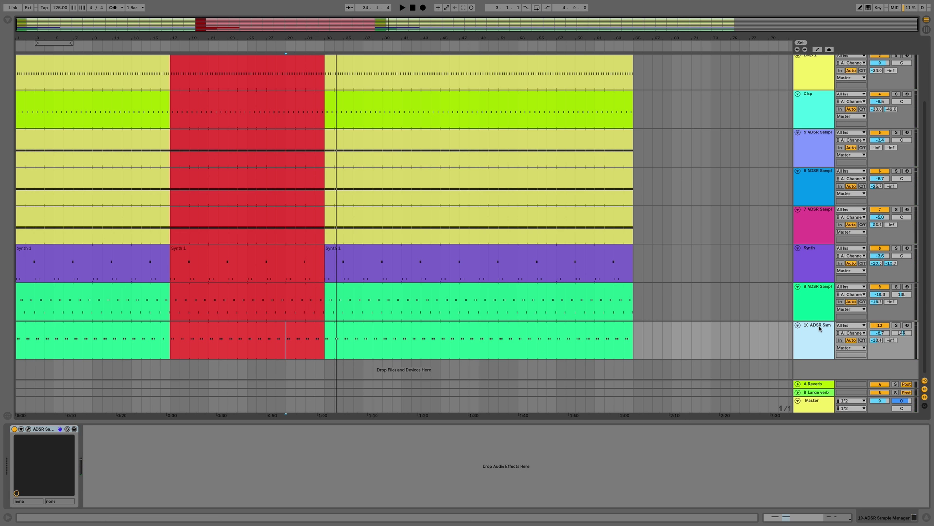
{"action": "key", "text": "super+shift+t"}
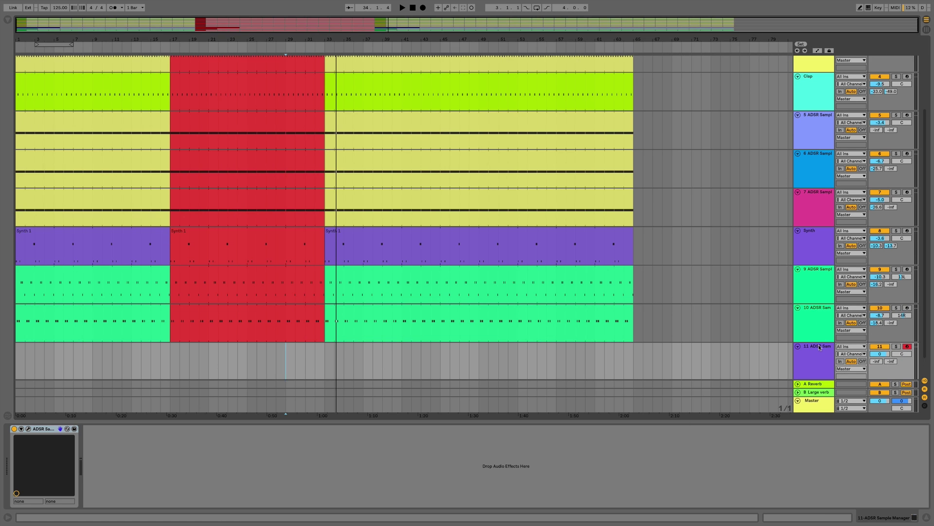
{"action": "left_click", "coordinate": [29, 428]}
{"action": "scroll", "coordinate": [343, 183], "scroll_direction": "down", "scroll_amount": 15}
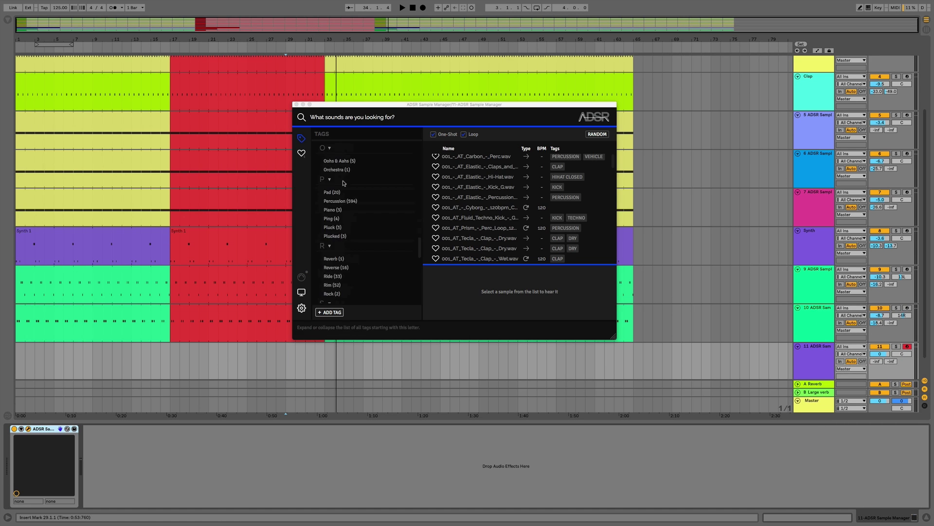
{"action": "left_click", "coordinate": [331, 232]}
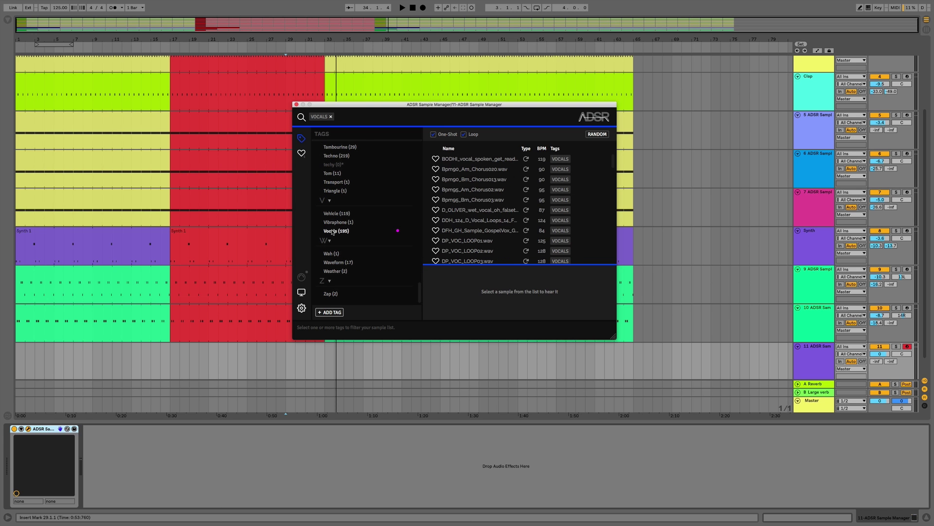
Audition several vocal loops, including J_KROLL_bg_vocal_dark_weaving_144.wav and J_KROLL_vocal_lead_sigh_dry_144.wav.
{"action": "scroll", "coordinate": [471, 182], "scroll_direction": "down", "scroll_amount": 3}
{"action": "left_click", "coordinate": [471, 183]}
{"action": "scroll", "coordinate": [483, 223], "scroll_direction": "down", "scroll_amount": 3}
{"action": "left_click", "coordinate": [483, 224]}
{"action": "scroll", "coordinate": [483, 223], "scroll_direction": "down", "scroll_amount": 8}
{"action": "left_click", "coordinate": [484, 223]}
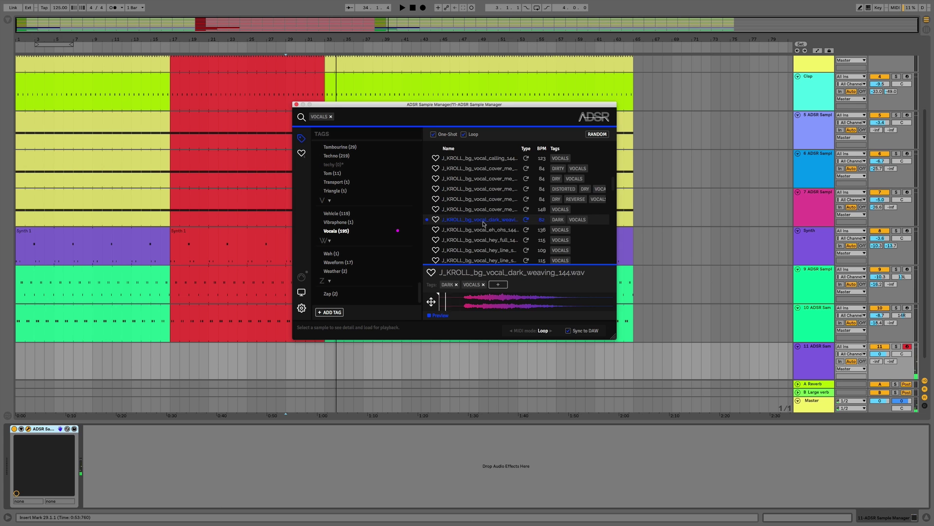
{"action": "scroll", "coordinate": [484, 223], "scroll_direction": "down", "scroll_amount": 5}
{"action": "left_click", "coordinate": [484, 223]}
{"action": "scroll", "coordinate": [484, 223], "scroll_direction": "down", "scroll_amount": 5}
{"action": "scroll", "coordinate": [483, 223], "scroll_direction": "down", "scroll_amount": 5}
{"action": "left_click", "coordinate": [484, 224]}
{"action": "scroll", "coordinate": [484, 226], "scroll_direction": "down", "scroll_amount": 5}
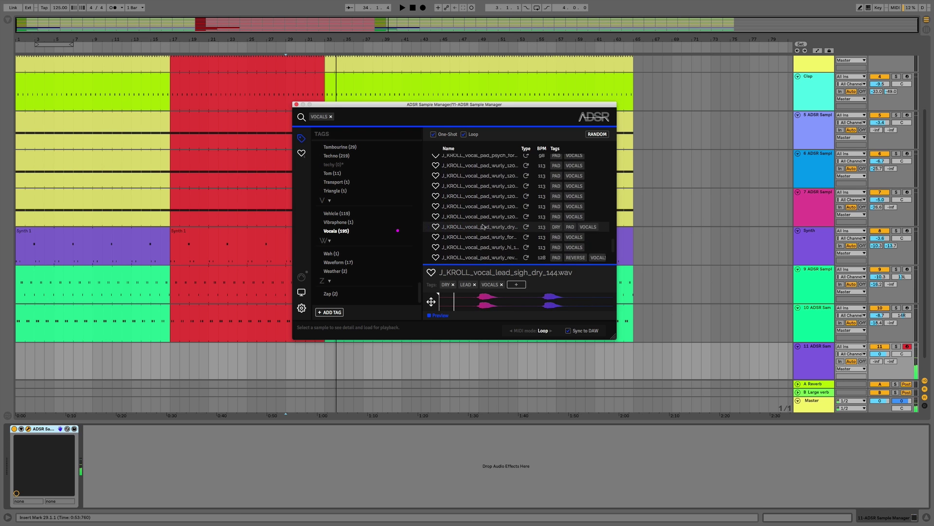
Audition more vocals near the end of the list and load TA_VA_Spiritual_Thing_F#maj_124BPM.wav.
{"action": "left_click", "coordinate": [484, 223]}
{"action": "scroll", "coordinate": [483, 226], "scroll_direction": "down", "scroll_amount": 5}
{"action": "left_click", "coordinate": [484, 223]}
{"action": "left_click", "coordinate": [481, 234]}
{"action": "left_click", "coordinate": [481, 243]}
{"action": "scroll", "coordinate": [481, 244], "scroll_direction": "down", "scroll_amount": 1}
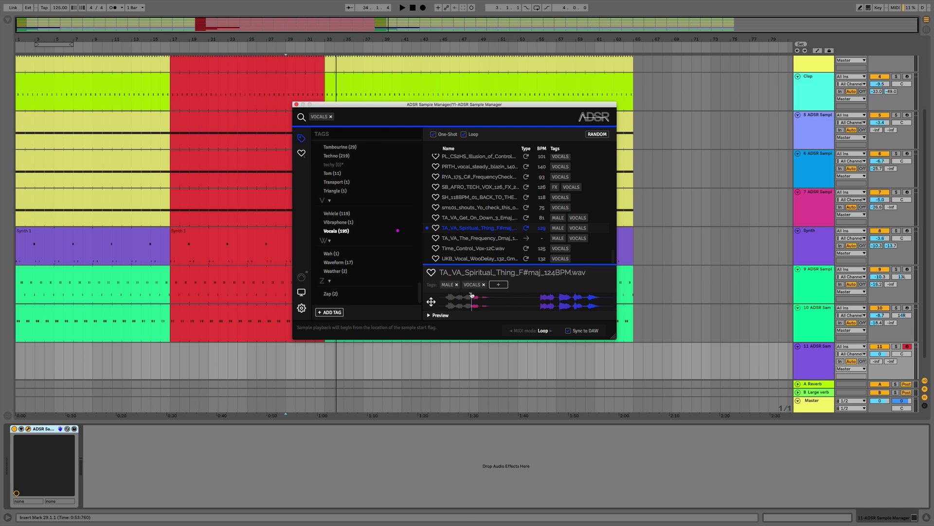
Set the sample's playback start flag to the first vocal sound and close the Sample Manager window.
{"action": "left_click", "coordinate": [465, 297]}
{"action": "left_click", "coordinate": [438, 295]}
{"action": "left_click", "coordinate": [446, 293]}
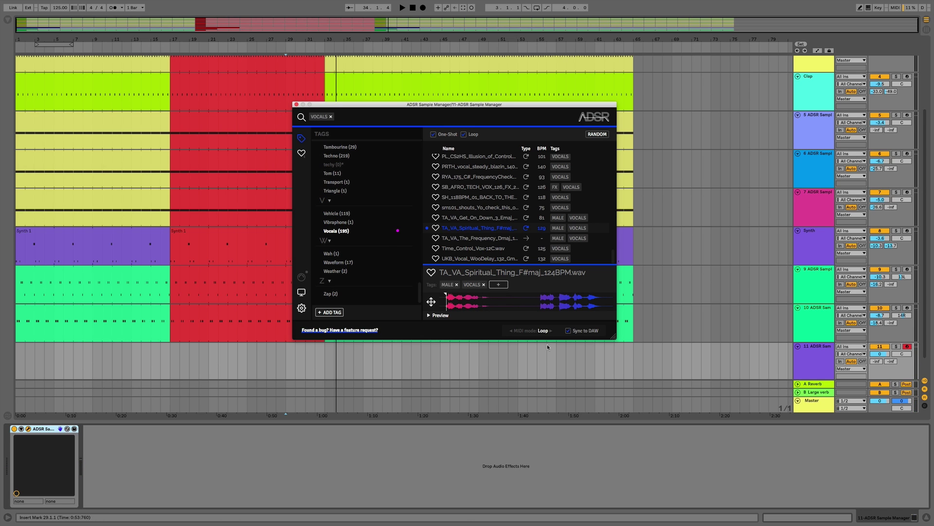
{"action": "left_click", "coordinate": [568, 331]}
{"action": "left_click", "coordinate": [295, 105]}
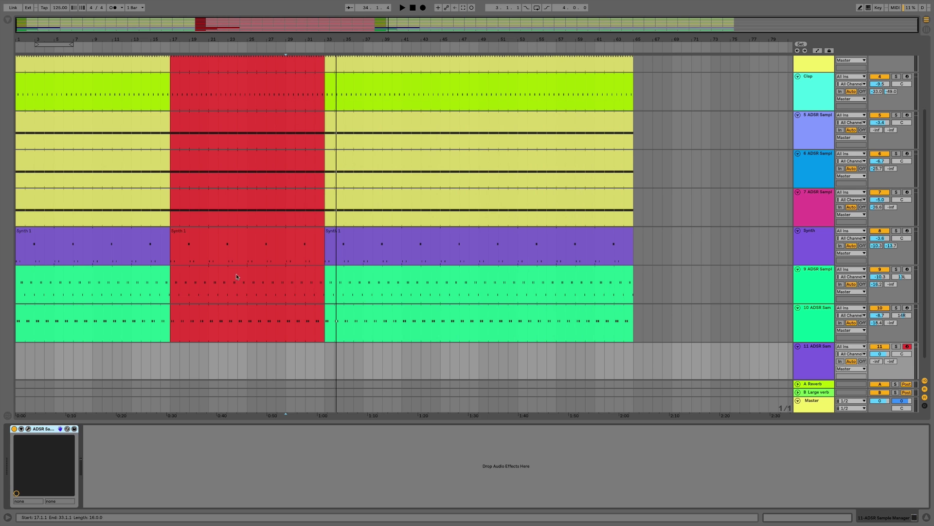
Create a MIDI clip on track 11 from bar 17 to bar 33 with one C3 note spanning its full length.
{"action": "left_click_drag", "start_coordinate": [171, 356], "coordinate": [326, 352]}
{"action": "key", "text": "ctrl+shift+m"}
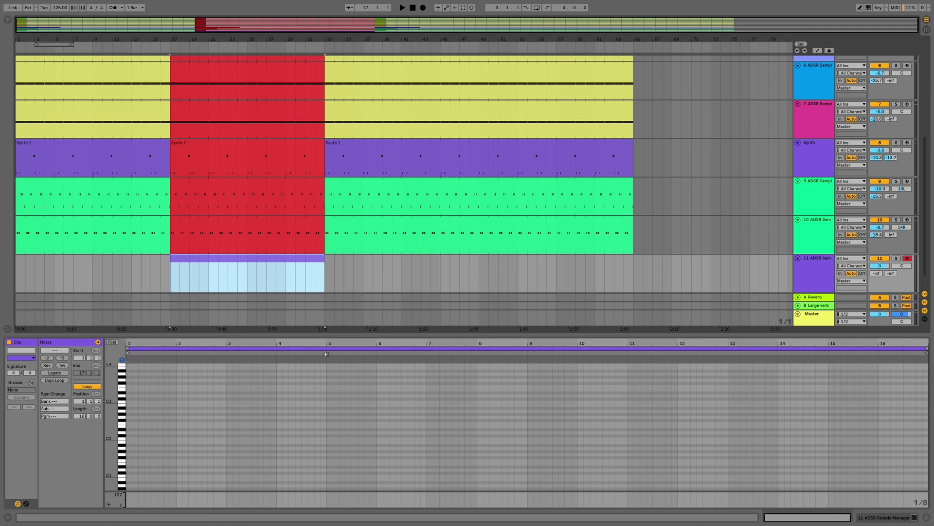
{"action": "double_click", "coordinate": [130, 402]}
{"action": "left_click", "coordinate": [55, 373]}
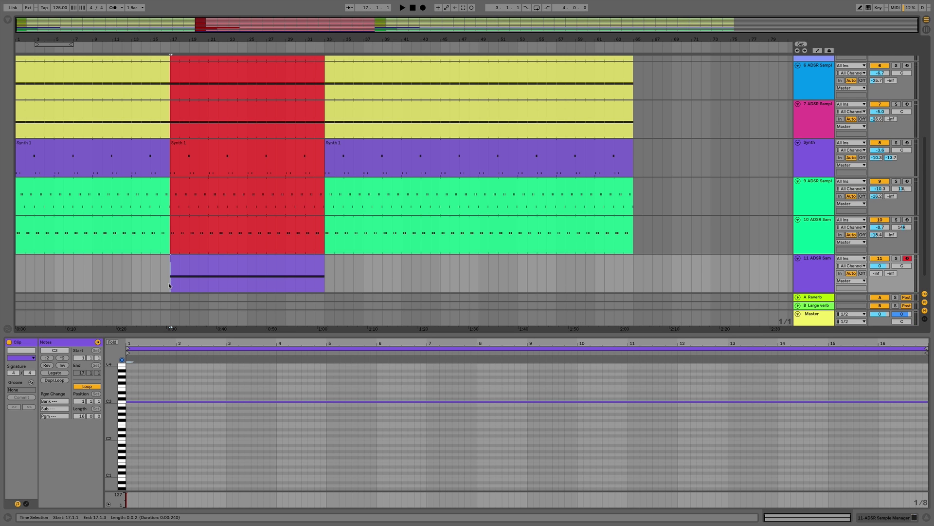
Reopen the Sample Manager, play the synced vocal while varying the project tempo, and restore the tempo to 125 BPM.
{"action": "key", "text": "shift+Tab"}
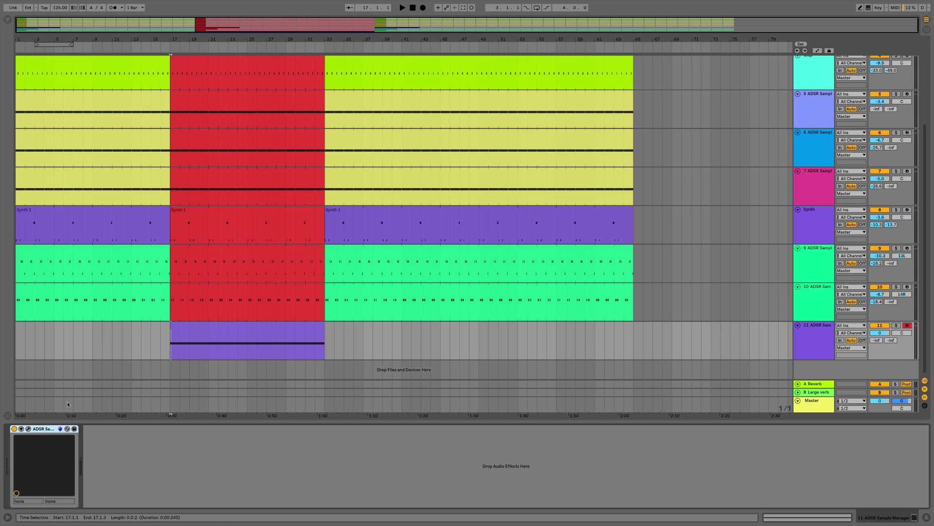
{"action": "left_click", "coordinate": [28, 428]}
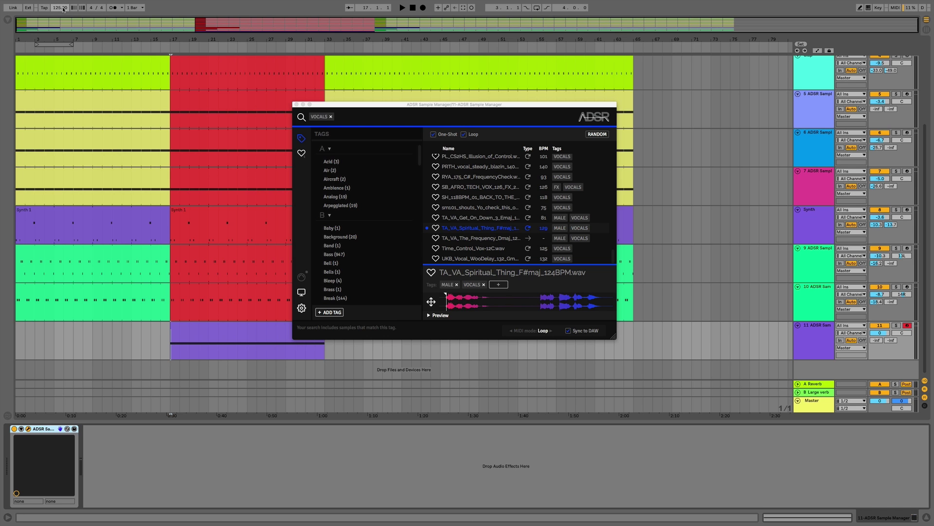
{"action": "key", "text": "space"}
{"action": "mouse_move", "coordinate": [61, 10]}
{"action": "left_mouse_down"}
{"action": "mouse_move", "coordinate": [62, 0]}
{"action": "mouse_move", "coordinate": [60, 25]}
{"action": "left_mouse_up"}
{"action": "type", "text": "125"}
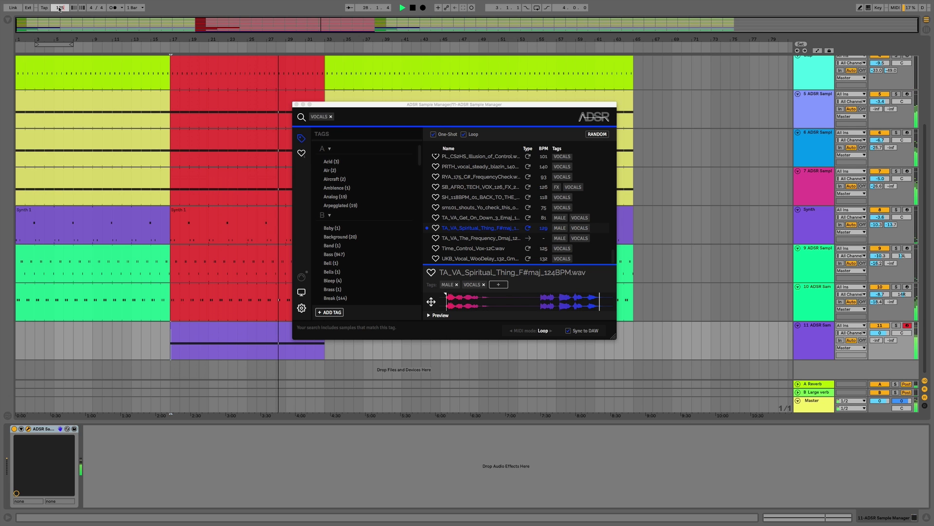
{"action": "key", "text": "Return"}
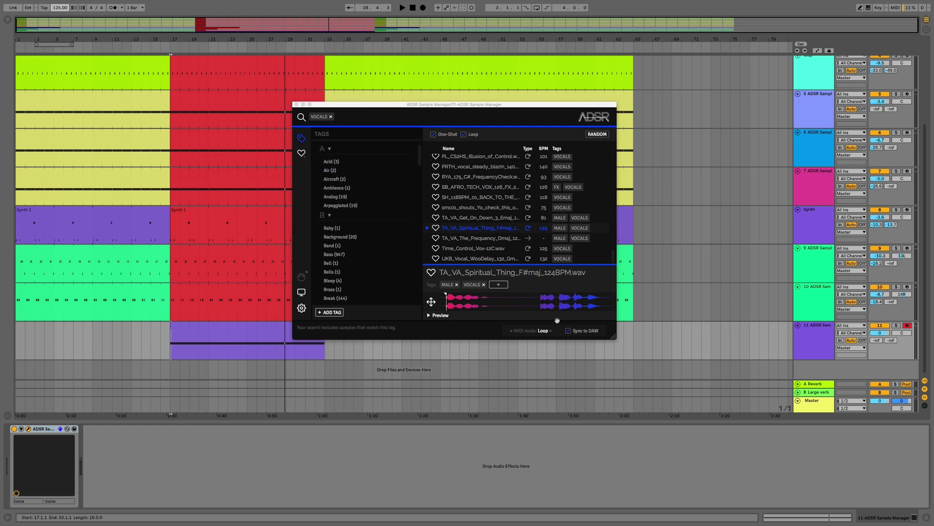
Turn off Sync to DAW, test playback at a slowed tempo and at 179 BPM, and restore 125 BPM and the sync.
{"action": "left_click", "coordinate": [568, 331]}
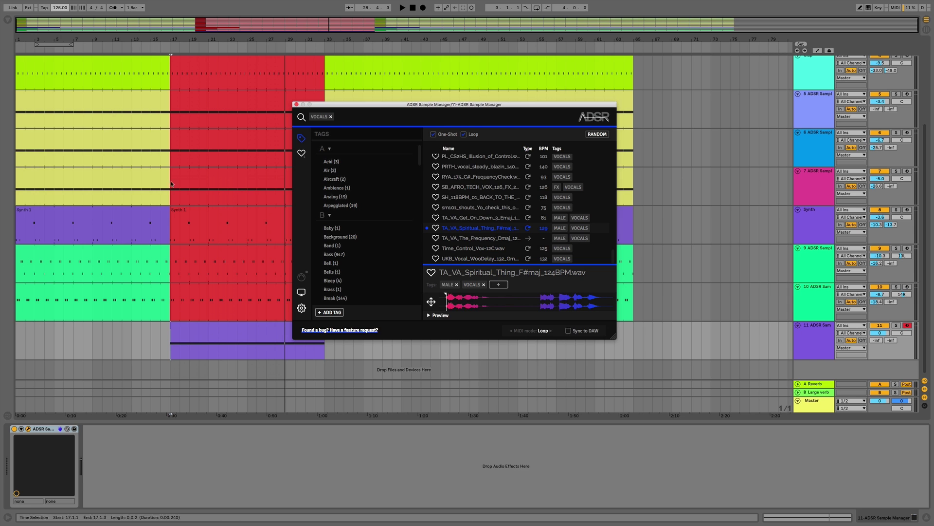
{"action": "left_click_drag", "start_coordinate": [57, 10], "coordinate": [57, 34]}
{"action": "key", "text": "space"}
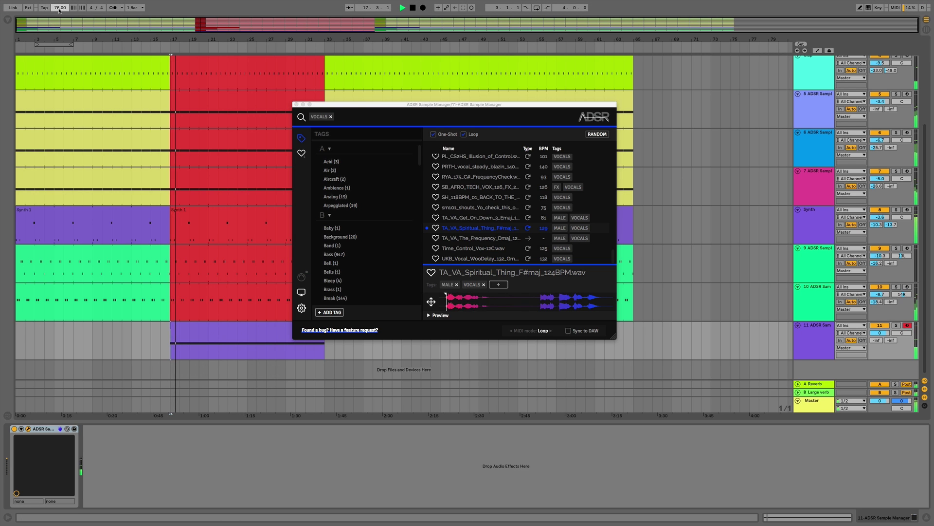
{"action": "left_click_drag", "start_coordinate": [59, 9], "coordinate": [58, 0]}
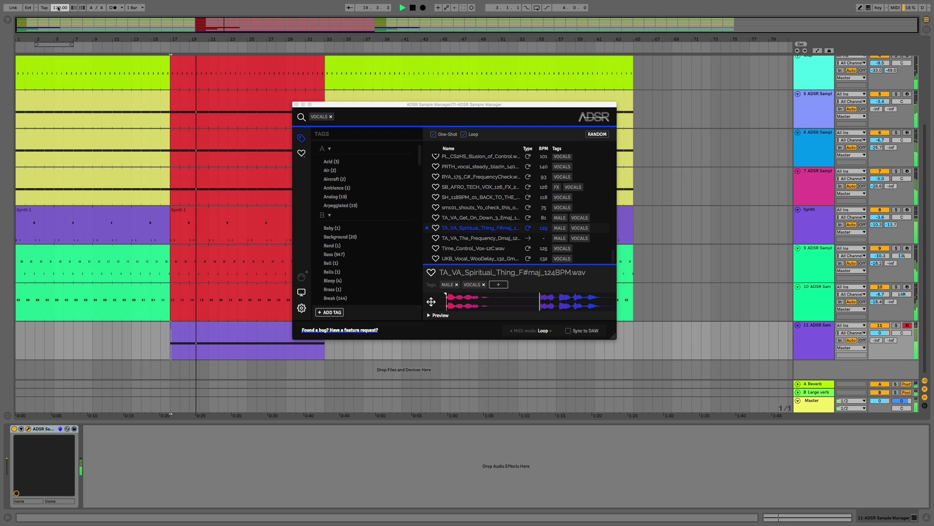
{"action": "key", "text": "space"}
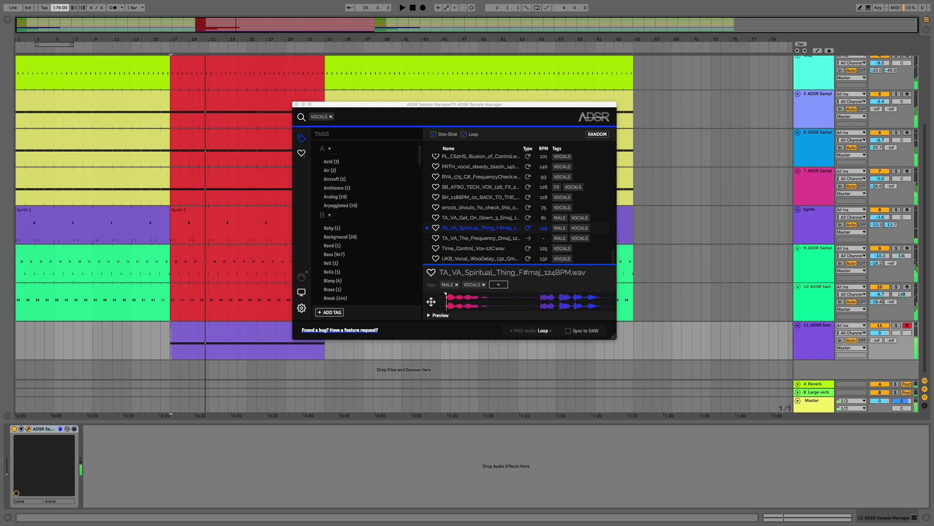
{"action": "left_click", "coordinate": [58, 9]}
{"action": "type", "text": "125"}
{"action": "key", "text": "Return"}
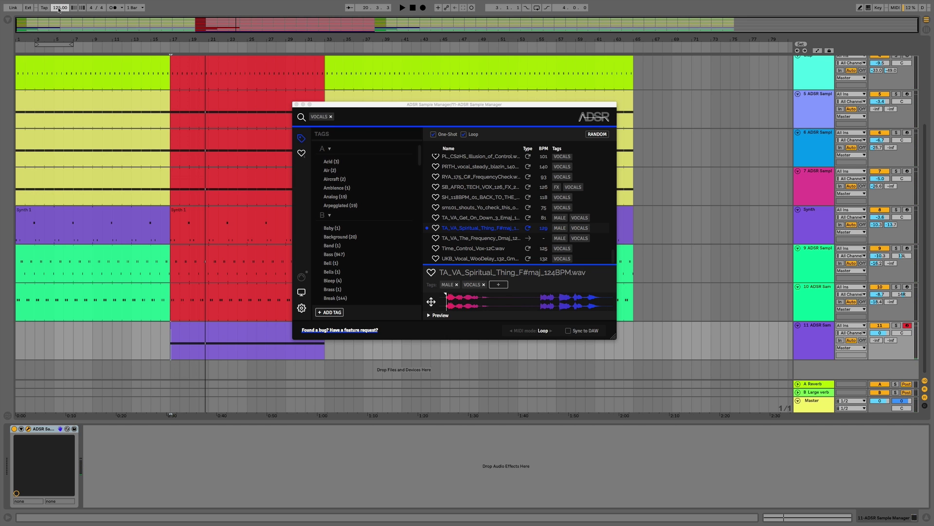
{"action": "left_click", "coordinate": [569, 331]}
Set the sample's MIDI mode to Stop and close the Sample Manager window.
{"action": "left_click", "coordinate": [509, 332]}
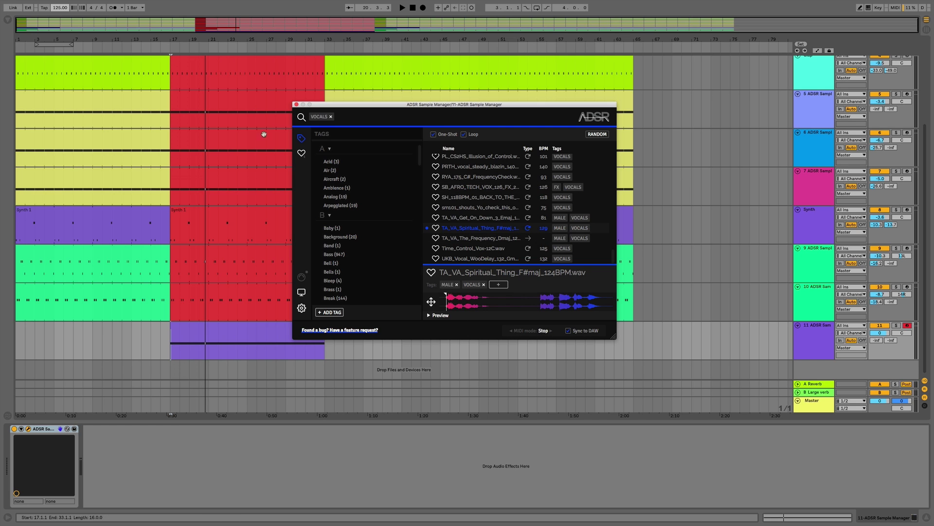
{"action": "left_click", "coordinate": [297, 104]}
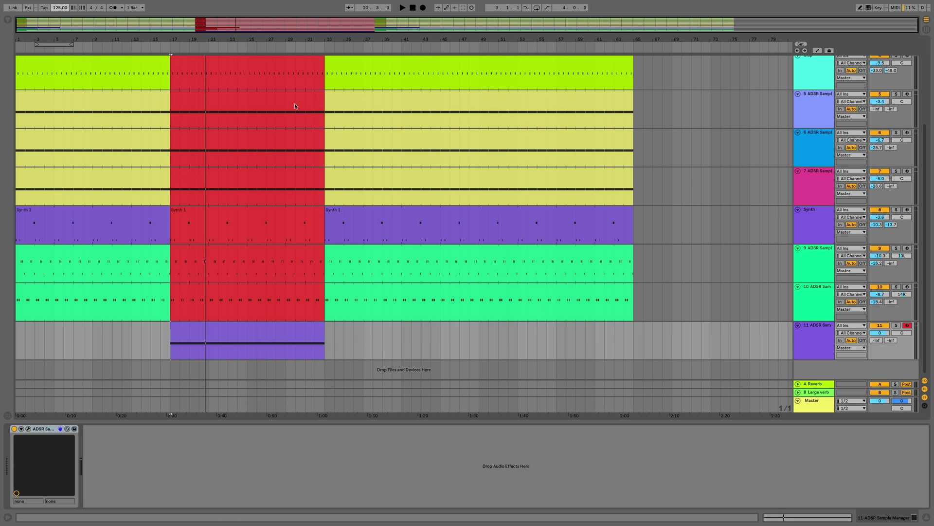
Replace the long C3 note in track 11's clip with a short C3 note at the clip's start.
{"action": "double_click", "coordinate": [222, 331]}
{"action": "left_click_drag", "start_coordinate": [181, 379], "coordinate": [146, 445]}
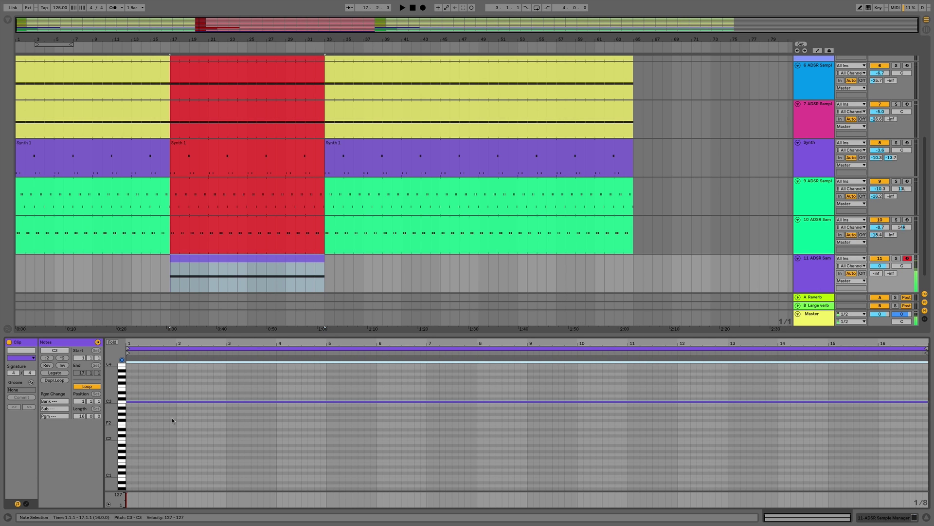
{"action": "key", "text": "Delete"}
{"action": "double_click", "coordinate": [130, 403]}
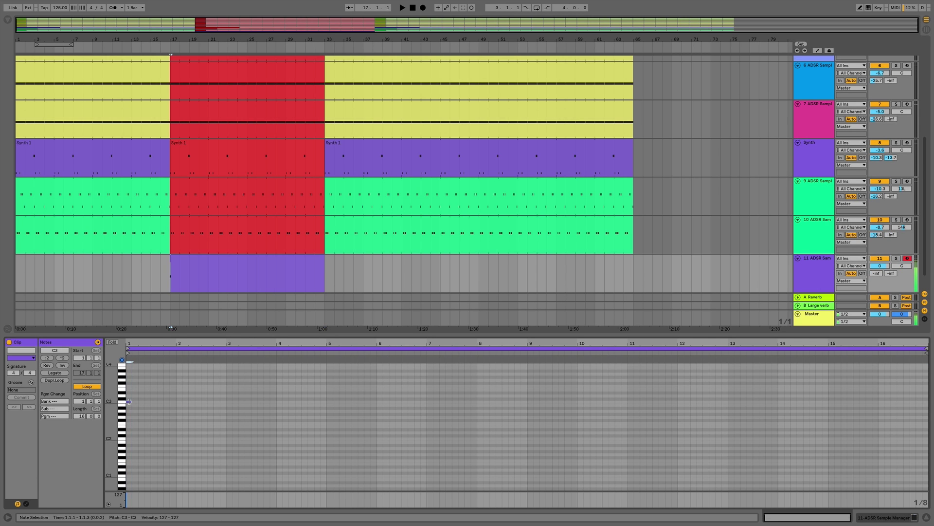
Lengthen the short C3 note to about one beat and play the result.
{"action": "key", "text": "space"}
{"action": "mouse_move", "coordinate": [133, 403]}
{"action": "left_mouse_down"}
{"action": "mouse_move", "coordinate": [145, 404]}
{"action": "mouse_move", "coordinate": [134, 403]}
{"action": "left_mouse_up"}
{"action": "key", "text": "space"}
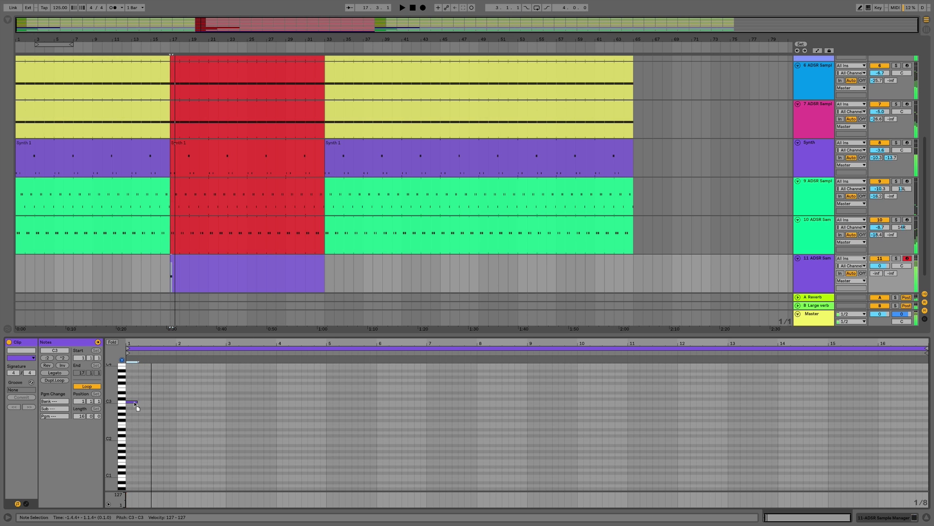
{"action": "key", "text": "space"}
{"action": "key", "text": "space"}
Recreate the C3 note at the clip's start and extend it slightly past 1.1.3.
{"action": "double_click", "coordinate": [133, 403]}
{"action": "double_click", "coordinate": [133, 401]}
{"action": "key", "text": "plus"}
{"action": "key", "text": "plus"}
{"action": "key", "text": "plus"}
{"action": "key", "text": "space"}
{"action": "left_click_drag", "start_coordinate": [170, 402], "coordinate": [185, 402]}
Play the start of the clip repeatedly to check the vocal chop's length.
{"action": "key", "text": "space"}
{"action": "key", "text": "space"}
{"action": "key", "text": "space"}
{"action": "key", "text": "space"}
{"action": "key", "text": "space"}
{"action": "key", "text": "space"}
{"action": "key", "text": "space"}
{"action": "key", "text": "space"}
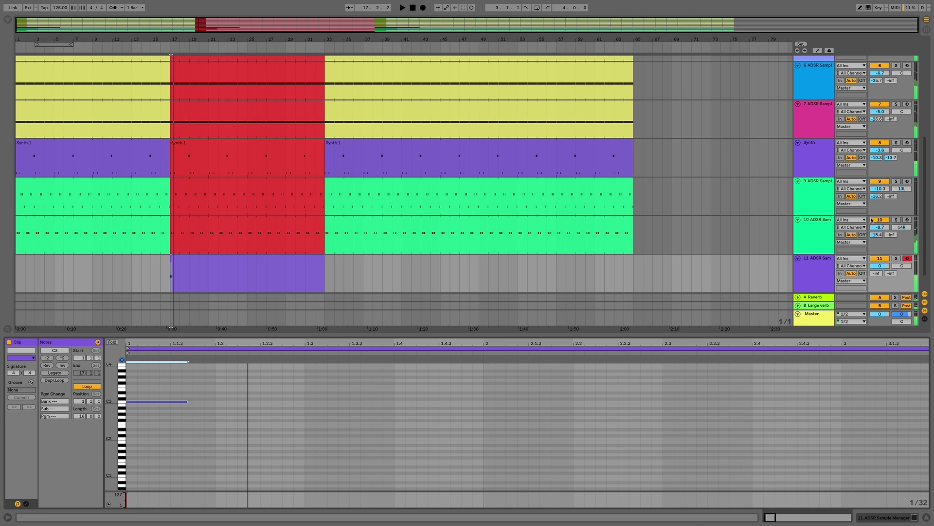
Lower track 11's volume to about -6.1 dB and raise its Reverb send to about -17.2 dB.
{"action": "left_click_drag", "start_coordinate": [874, 262], "coordinate": [874, 273]}
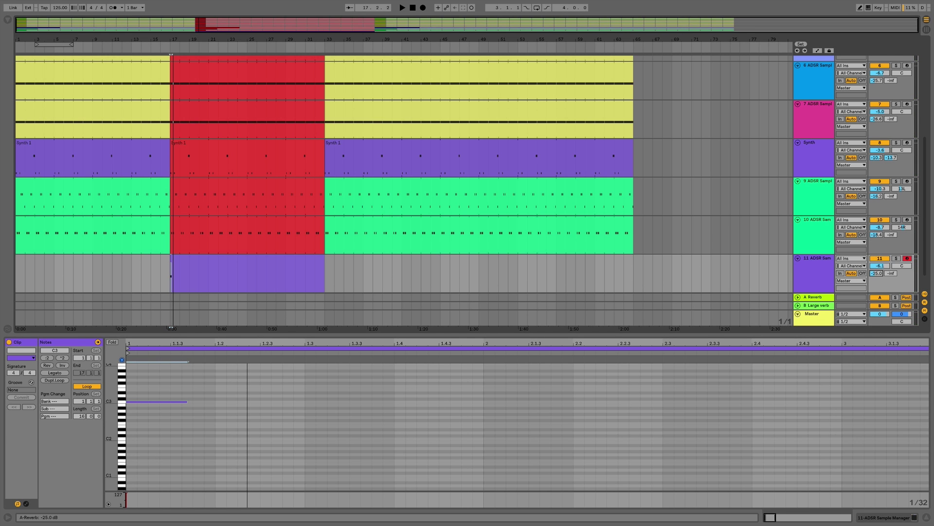
{"action": "key", "text": "space"}
{"action": "mouse_move", "coordinate": [876, 273]}
{"action": "left_mouse_down"}
{"action": "mouse_move", "coordinate": [876, 262]}
{"action": "mouse_move", "coordinate": [876, 280]}
{"action": "left_mouse_up"}
{"action": "key", "text": "space"}
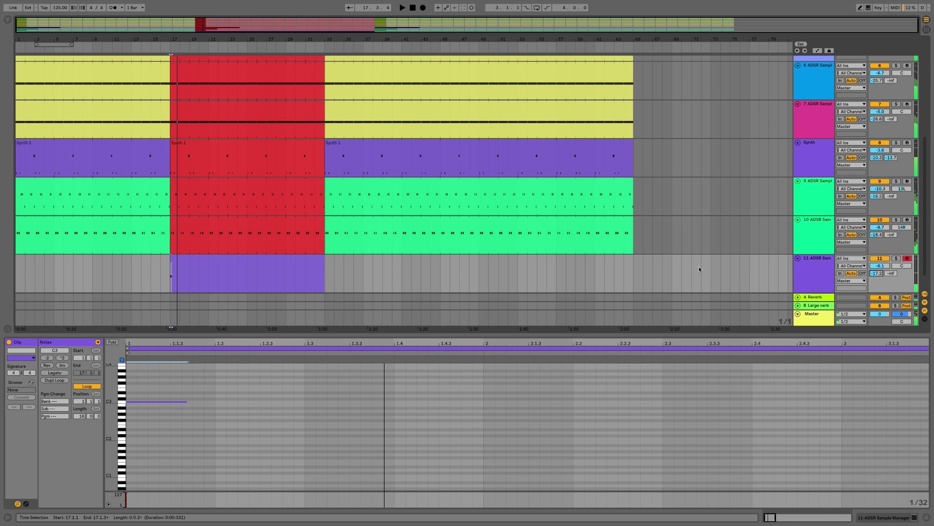
Lengthen the C3 note at the clip's start to about two and a half beats and play it.
{"action": "scroll", "coordinate": [636, 264], "scroll_direction": "down", "scroll_amount": 1}
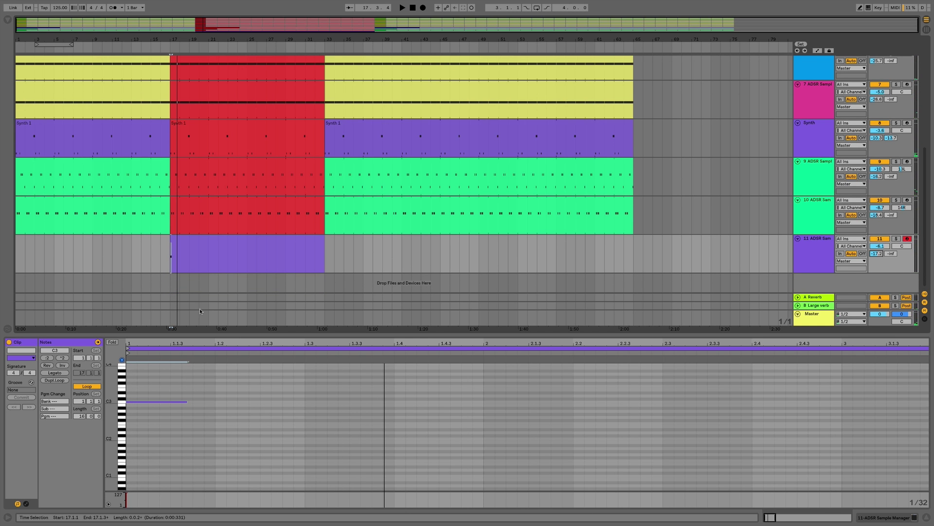
{"action": "left_click", "coordinate": [166, 401]}
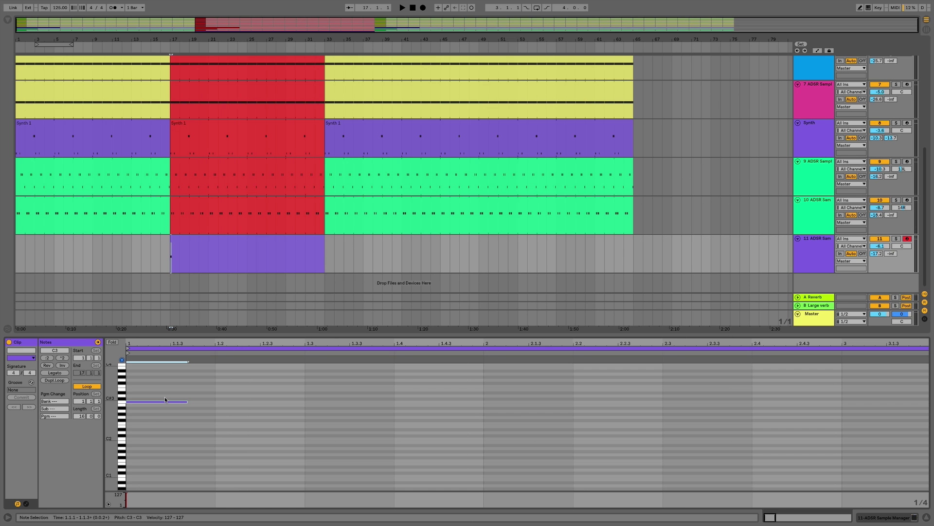
{"action": "key", "text": "Right"}
{"action": "key", "text": "space"}
{"action": "key", "text": "space"}
{"action": "left_click_drag", "start_coordinate": [142, 343], "coordinate": [143, 311]}
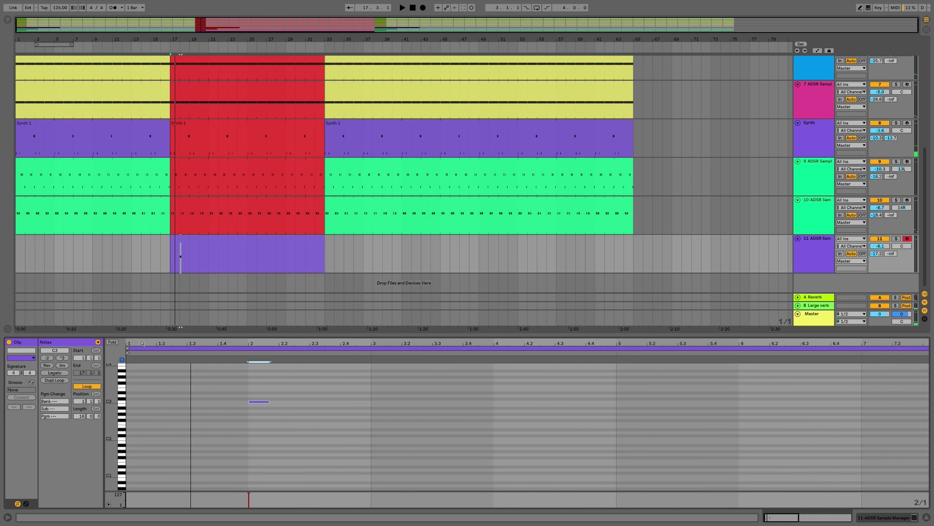
{"action": "key", "text": "Left"}
{"action": "left_click_drag", "start_coordinate": [146, 403], "coordinate": [200, 402]}
{"action": "key", "text": "space"}
Duplicate the C3 note and move the copy to 3.1.1.
{"action": "key", "text": "ctrl+d"}
{"action": "key", "text": "Right"}
{"action": "key", "text": "Right"}
{"action": "key", "text": "Left"}
{"action": "key", "text": "space"}
{"action": "key", "text": "Right"}
{"action": "key", "text": "Right"}
{"action": "key", "text": "Right"}
{"action": "key", "text": "Right"}
{"action": "key", "text": "Right"}
{"action": "key", "text": "Right"}
{"action": "key", "text": "Right"}
{"action": "key", "text": "Right"}
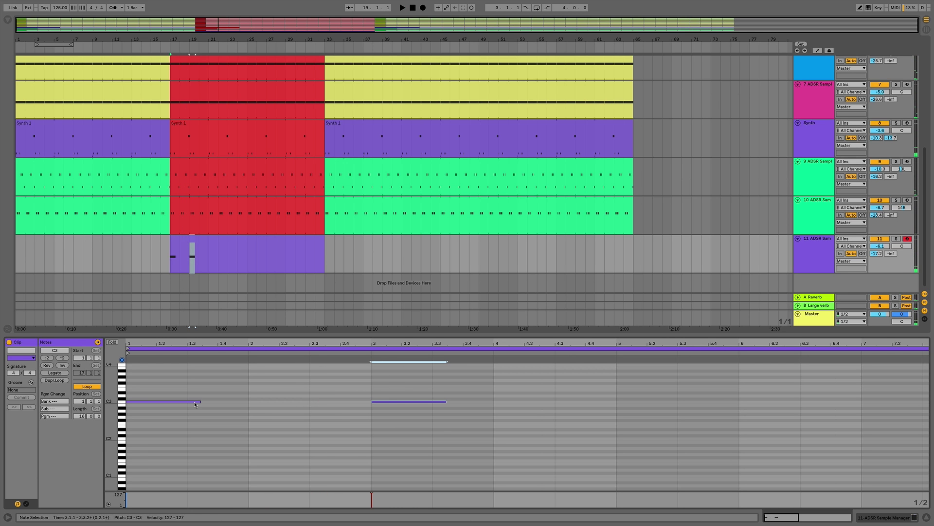
Shorten the second C3 note to about three quarters of a beat and play the result.
{"action": "key", "text": "space"}
{"action": "left_click_drag", "start_coordinate": [446, 402], "coordinate": [393, 402]}
{"action": "key", "text": "space"}
{"action": "key", "text": "space"}
Trim the vocal clip to four bars, ending at 21.1.1, and shorten its second note slightly.
{"action": "left_click_drag", "start_coordinate": [324, 254], "coordinate": [207, 253]}
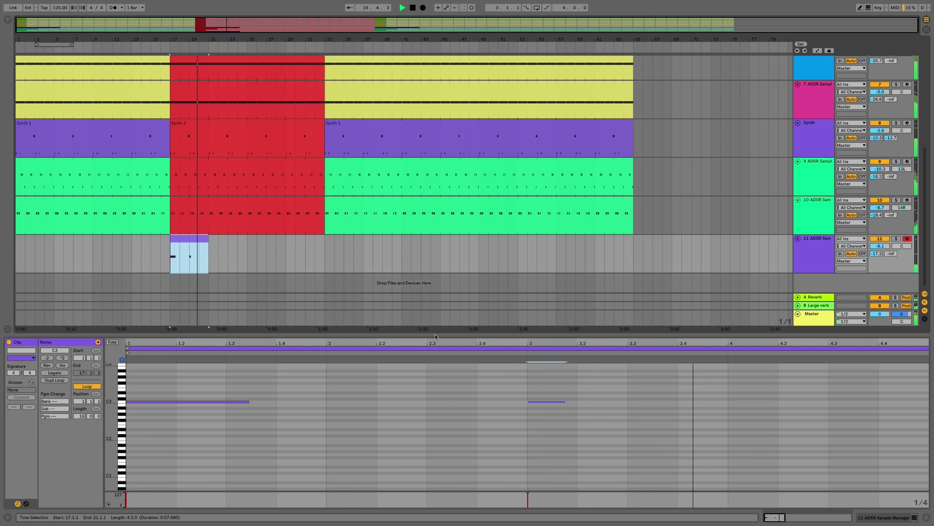
{"action": "left_click", "coordinate": [564, 402]}
{"action": "left_click", "coordinate": [190, 258]}
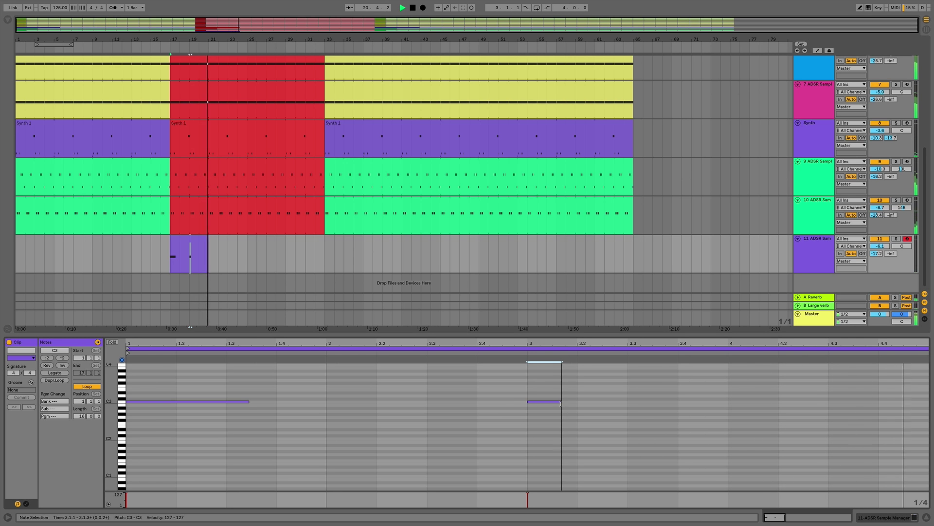
Duplicate the four-bar vocal clip three times to fill the red section, and hide the note editor.
{"action": "left_click", "coordinate": [197, 245]}
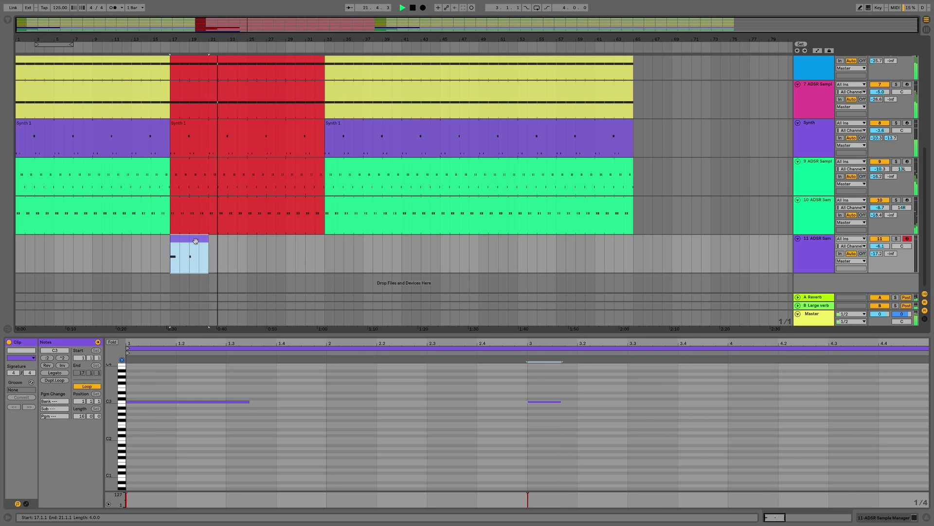
{"action": "key", "text": "ctrl+d"}
{"action": "key", "text": "ctrl+d"}
{"action": "key", "text": "ctrl+d"}
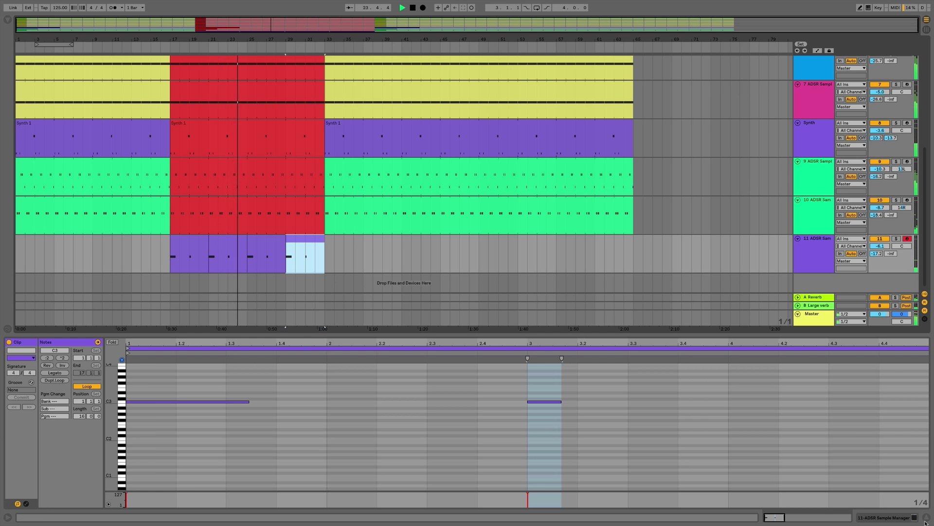
{"action": "key", "text": "ctrl+alt+l"}
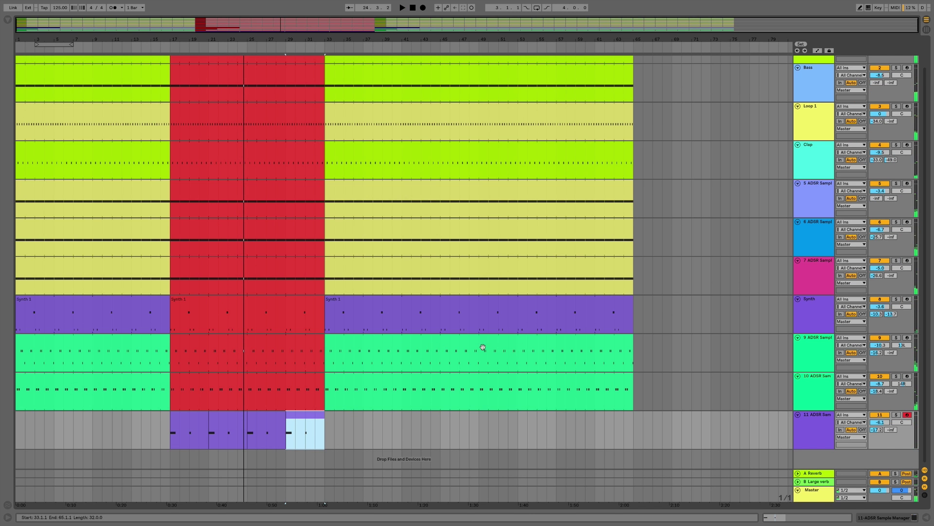
Duplicate track 11 and replace the copy's clips with an empty one-bar MIDI clip at 17.1.1.
{"action": "left_click", "coordinate": [819, 426]}
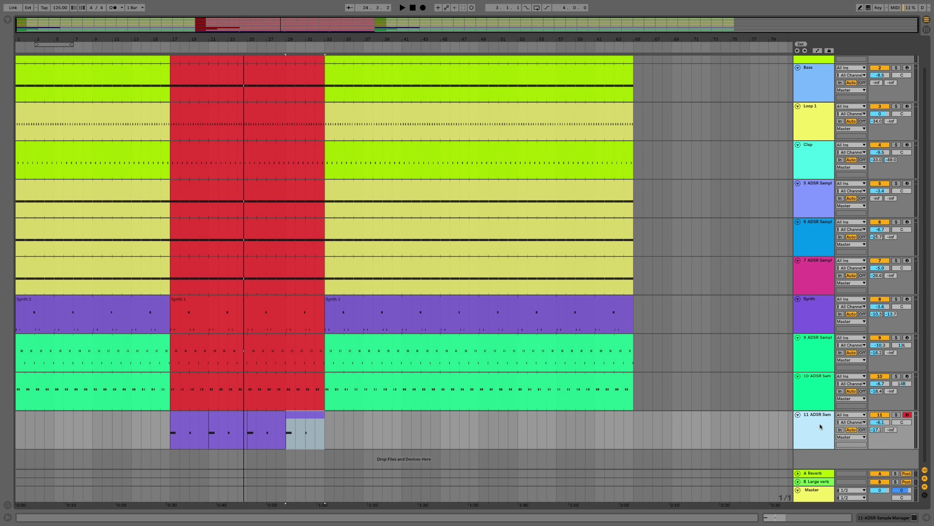
{"action": "key", "text": "ctrl+d"}
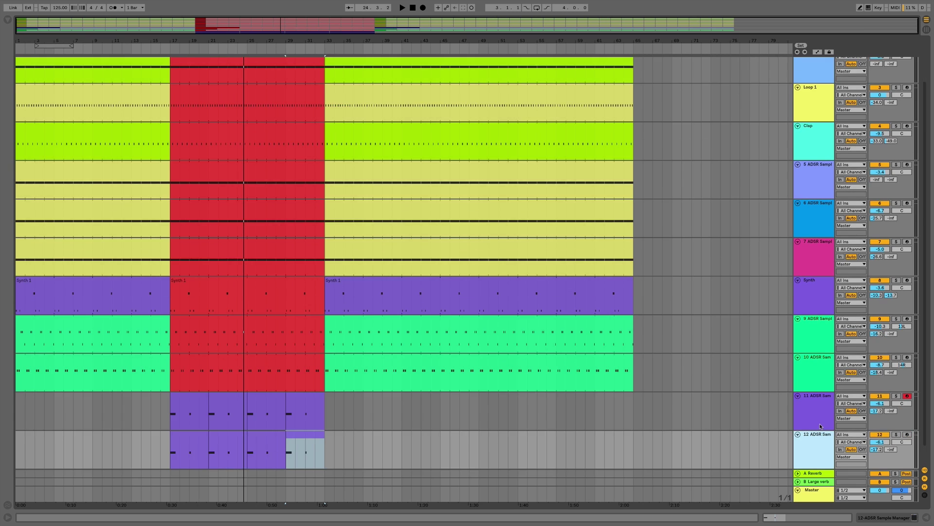
{"action": "left_click_drag", "start_coordinate": [365, 427], "coordinate": [215, 430]}
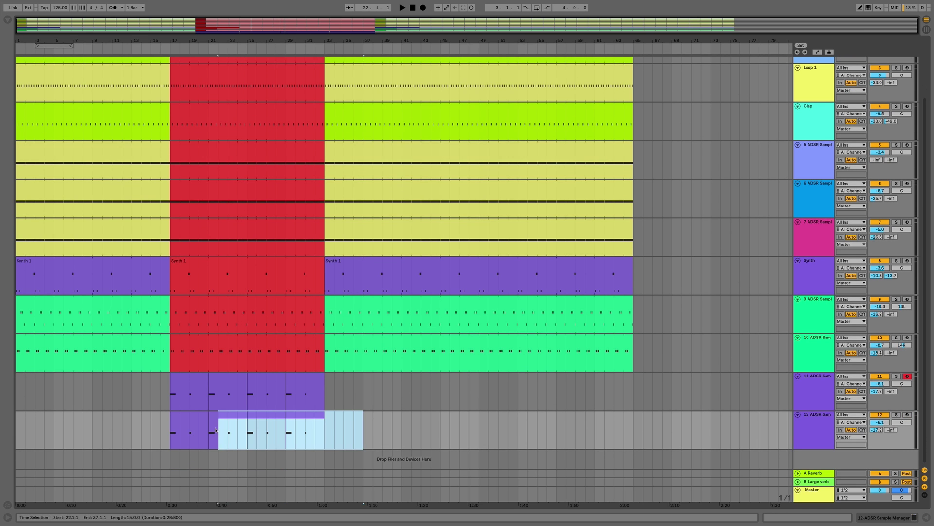
{"action": "left_click_drag", "start_coordinate": [369, 439], "coordinate": [179, 429]}
{"action": "key", "text": "Delete"}
{"action": "left_click", "coordinate": [175, 428]}
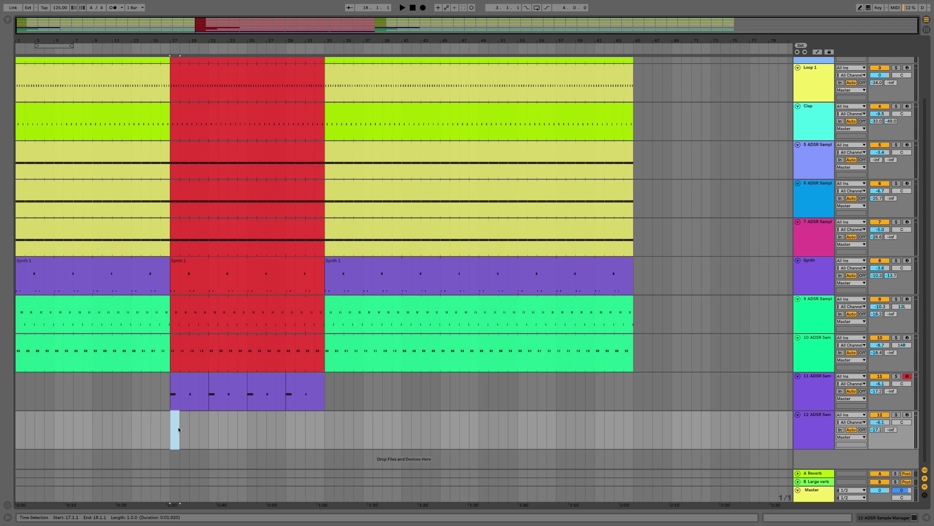
{"action": "double_click", "coordinate": [178, 430]}
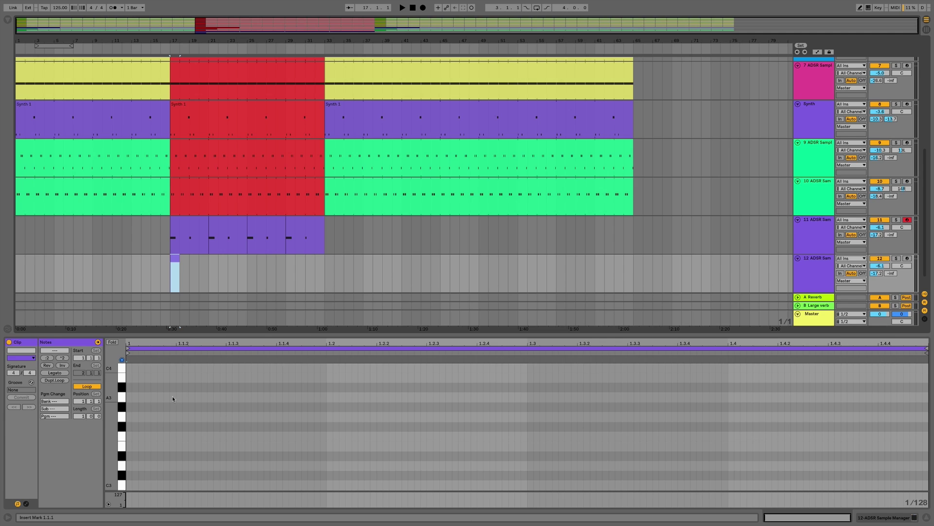
Open track 12's Sample Manager and search for snare samples instead of vocals.
{"action": "key", "text": "shift+Tab"}
{"action": "left_click", "coordinate": [27, 429]}
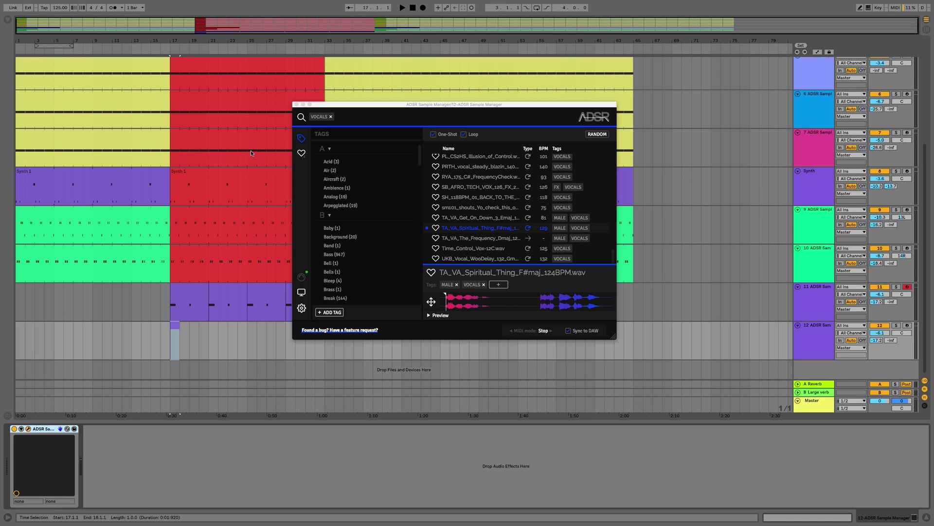
{"action": "left_click", "coordinate": [331, 118]}
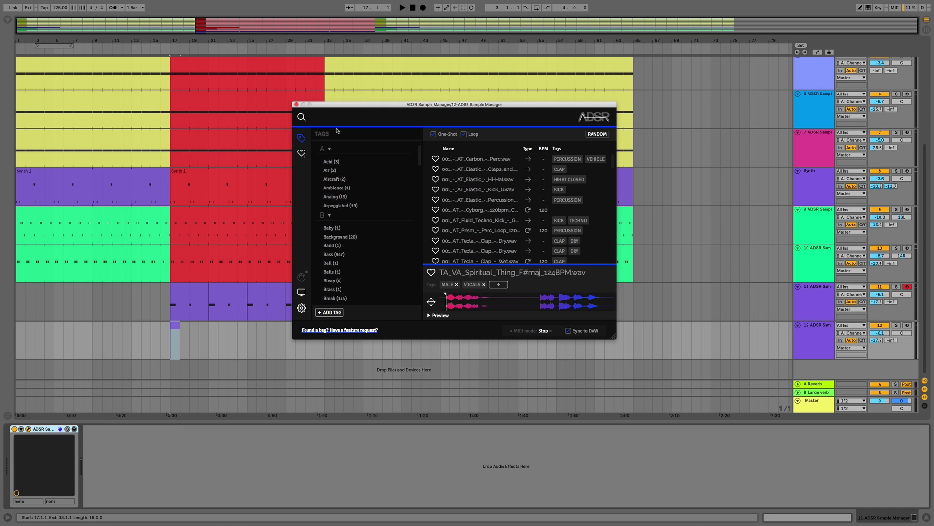
{"action": "type", "text": "snare"}
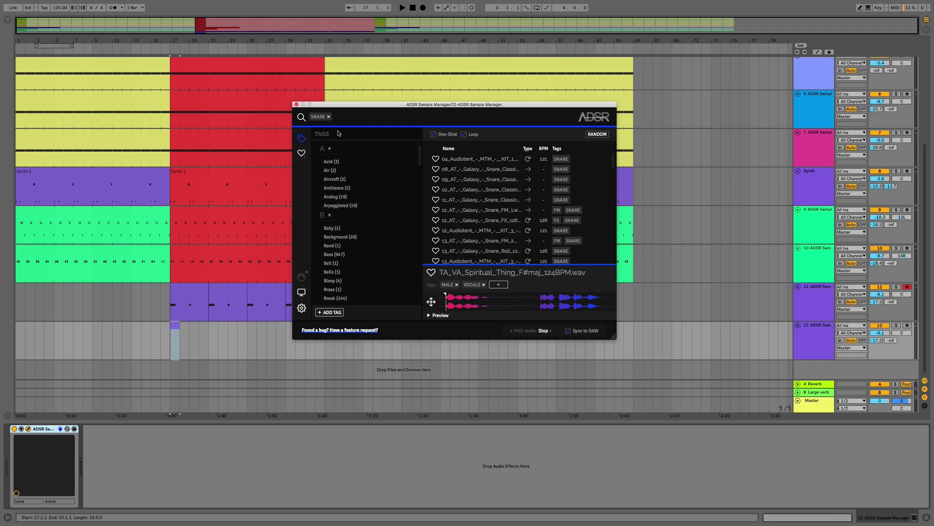
Audition random snare samples until VEDH2 Snare 189.wav is loaded.
{"action": "left_click", "coordinate": [597, 135]}
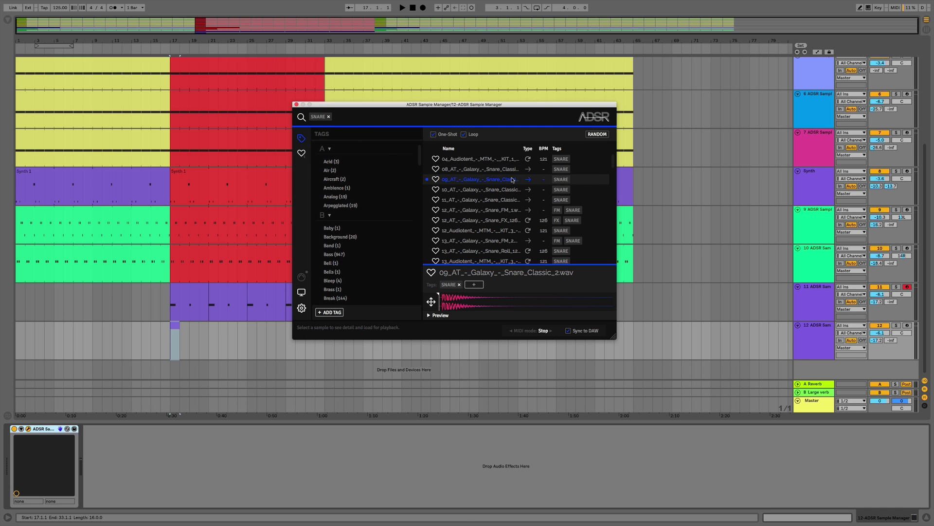
{"action": "left_click", "coordinate": [598, 134]}
{"action": "left_click", "coordinate": [599, 135]}
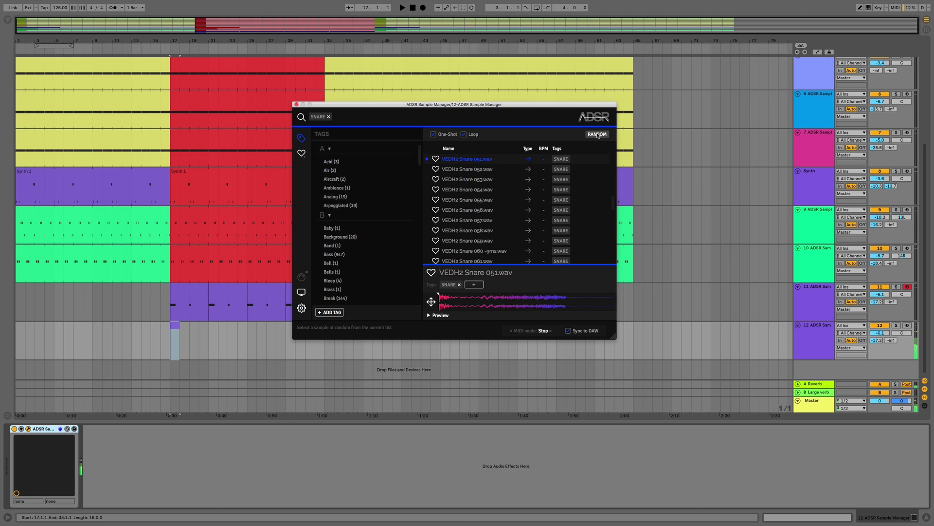
{"action": "left_click", "coordinate": [598, 134]}
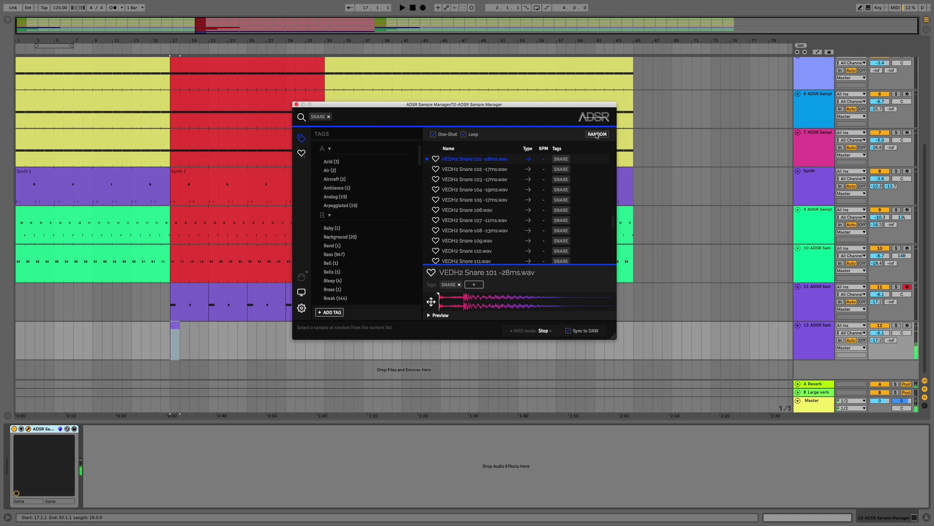
{"action": "left_click", "coordinate": [597, 135]}
{"action": "left_click", "coordinate": [597, 135]}
{"action": "left_click", "coordinate": [597, 135]}
{"action": "left_click", "coordinate": [598, 135]}
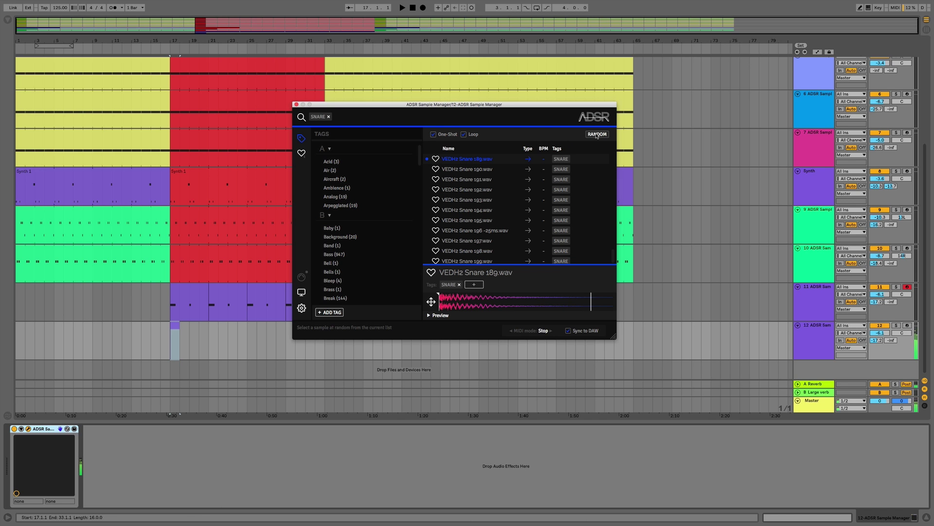
Close the sample browser and lower track 12's Reverb send to -38.0 dB.
{"action": "left_click", "coordinate": [296, 105]}
{"action": "left_click_drag", "start_coordinate": [870, 336], "coordinate": [871, 355]}
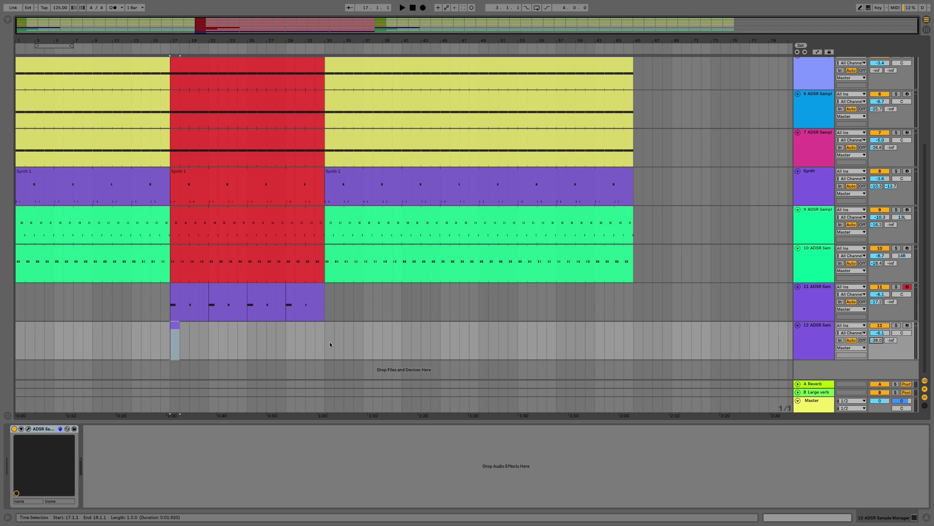
Draw four sixteenth C3 notes across the snare clip's first beat and shorten them slightly.
{"action": "double_click", "coordinate": [174, 327]}
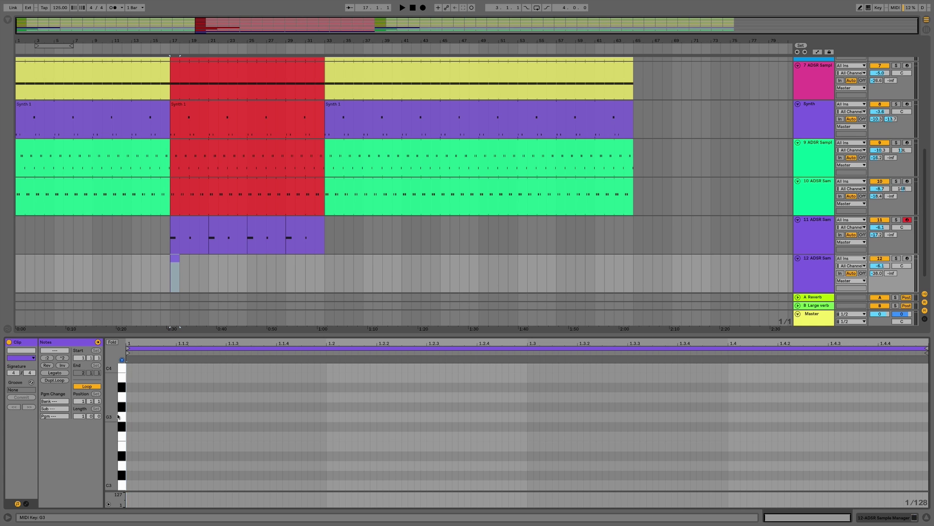
{"action": "scroll", "coordinate": [124, 450], "scroll_direction": "down", "scroll_amount": 1}
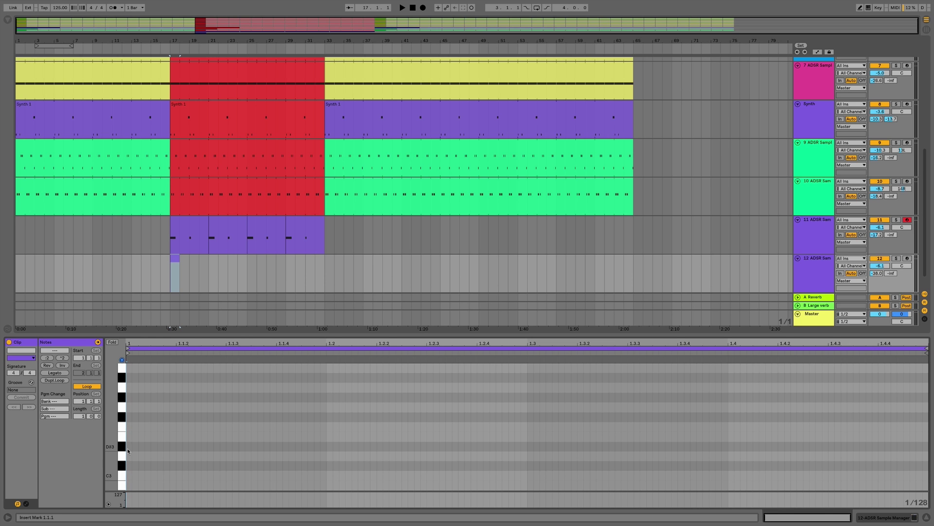
{"action": "key", "text": "ctrl+2"}
{"action": "key", "text": "ctrl+2"}
{"action": "double_click", "coordinate": [134, 475]}
{"action": "double_click", "coordinate": [192, 475]}
{"action": "double_click", "coordinate": [262, 475]}
{"action": "left_click_drag", "start_coordinate": [297, 481], "coordinate": [162, 481]}
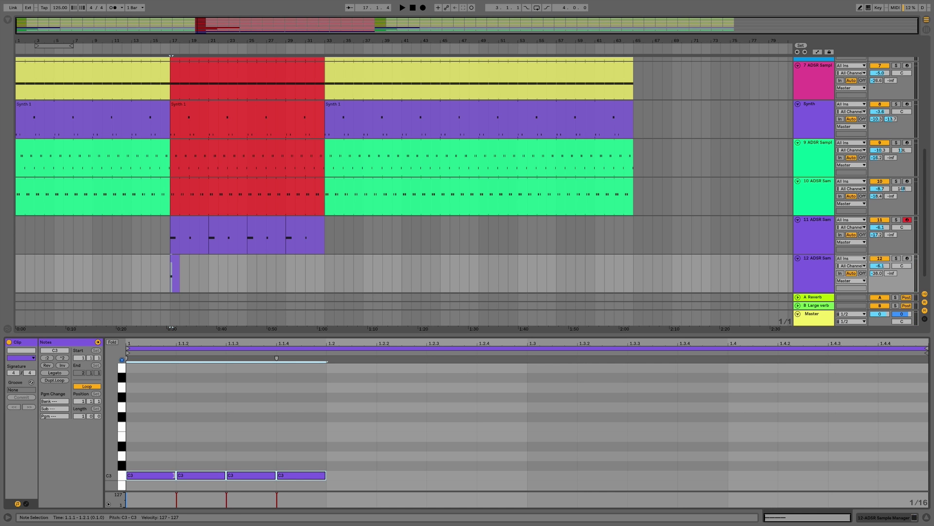
{"action": "left_click_drag", "start_coordinate": [169, 476], "coordinate": [164, 476]}
Shift the second and fourth C3 notes slightly earlier and lower their velocity to about 92.
{"action": "left_click", "coordinate": [195, 466]}
{"action": "left_click", "coordinate": [204, 475]}
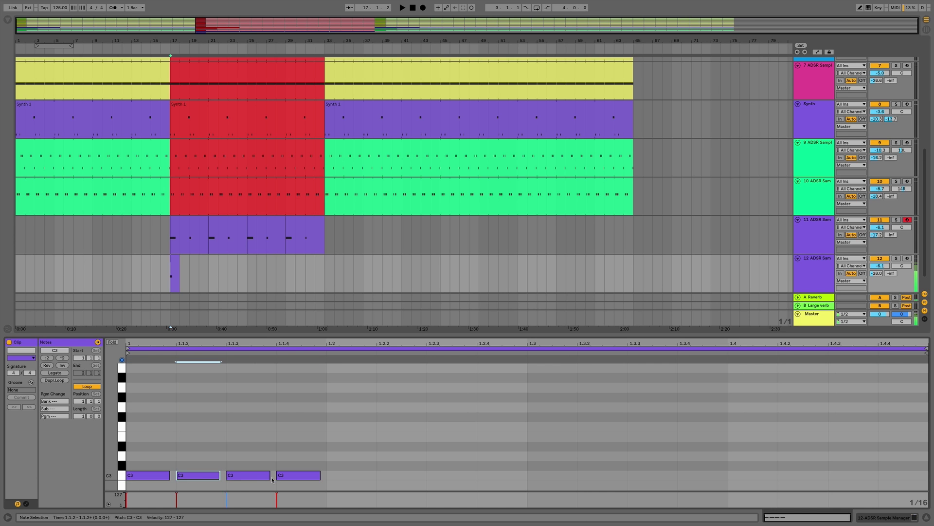
{"action": "left_click_drag", "start_coordinate": [288, 478], "coordinate": [287, 474]}
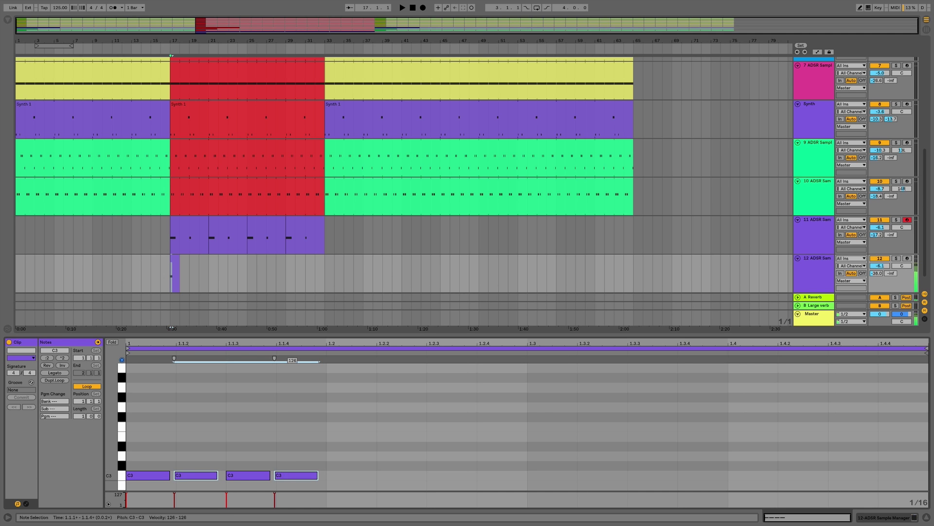
{"action": "left_click", "coordinate": [269, 475]}
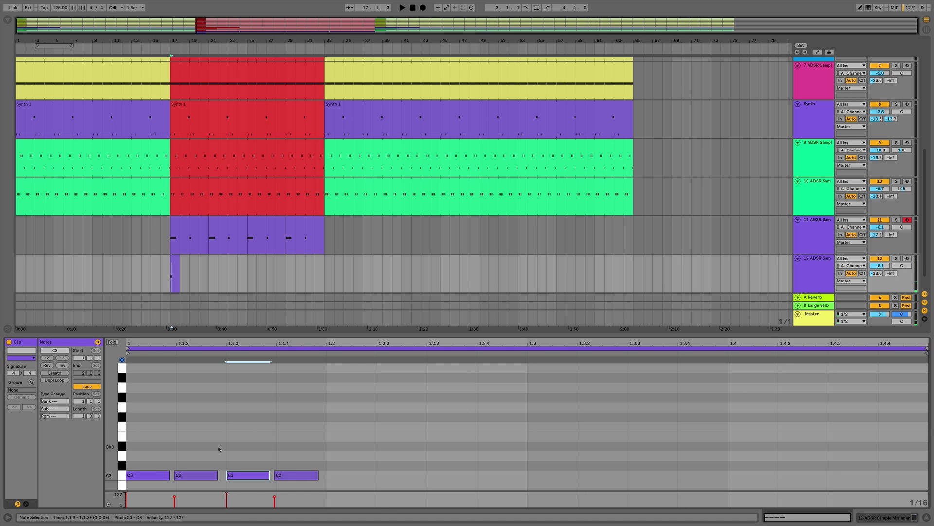
Duplicate the group of four C3 notes three times to fill the one-bar snare clip.
{"action": "left_click_drag", "start_coordinate": [212, 450], "coordinate": [326, 490]}
{"action": "left_click_drag", "start_coordinate": [170, 496], "coordinate": [137, 494]}
{"action": "key", "text": "ctrl+d"}
{"action": "key", "text": "ctrl+d"}
{"action": "key", "text": "ctrl+d"}
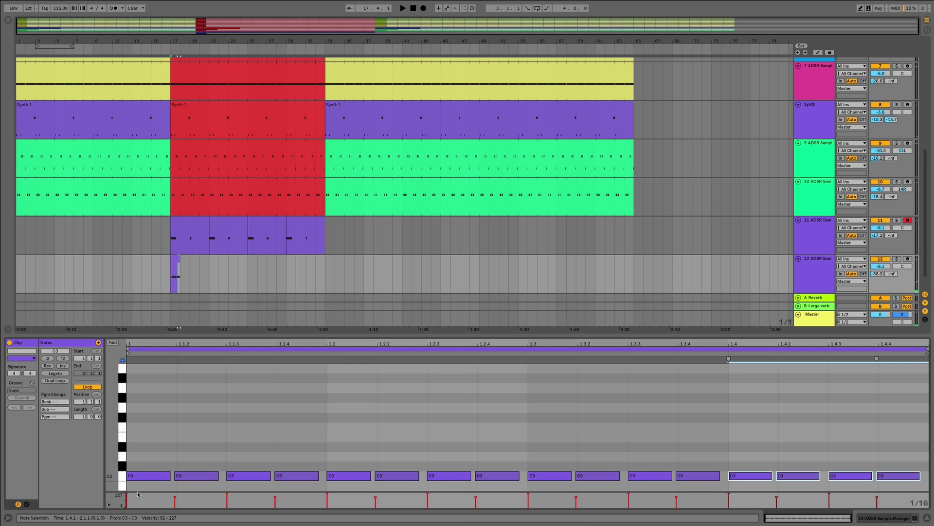
Extend the snare clip to 33.1.1 and delete its last beat from 32.4.1.
{"action": "left_click_drag", "start_coordinate": [178, 259], "coordinate": [322, 258]}
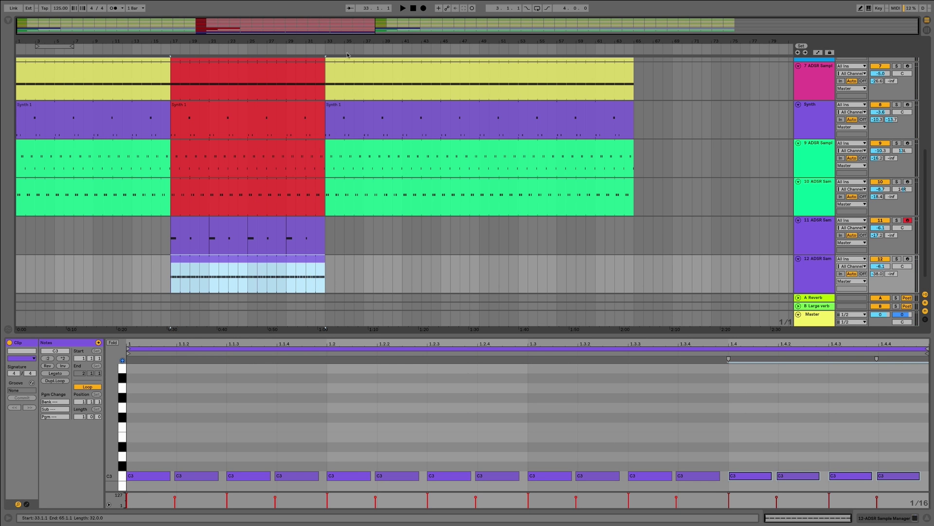
{"action": "scroll", "coordinate": [323, 192], "scroll_direction": "up", "scroll_amount": 5, "text": "ctrl"}
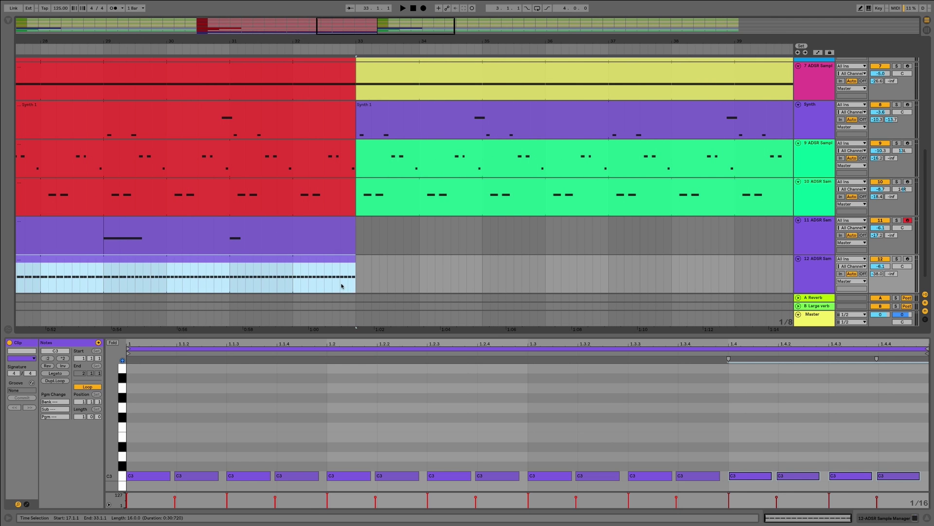
{"action": "left_click_drag", "start_coordinate": [342, 286], "coordinate": [356, 278]}
{"action": "key", "text": "ctrl+e"}
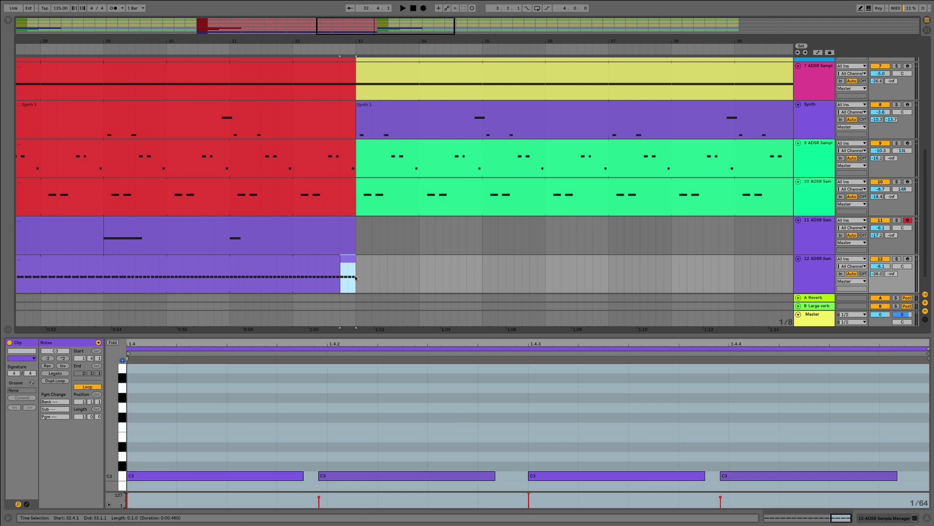
{"action": "key", "text": "Delete"}
Lower track 12's volume to -12.0 dB and add an Auto Filter to the track.
{"action": "key", "text": "shift+Tab"}
{"action": "scroll", "coordinate": [277, 266], "scroll_direction": "left", "scroll_amount": 2}
{"action": "scroll", "coordinate": [277, 266], "scroll_direction": "left", "scroll_amount": 5}
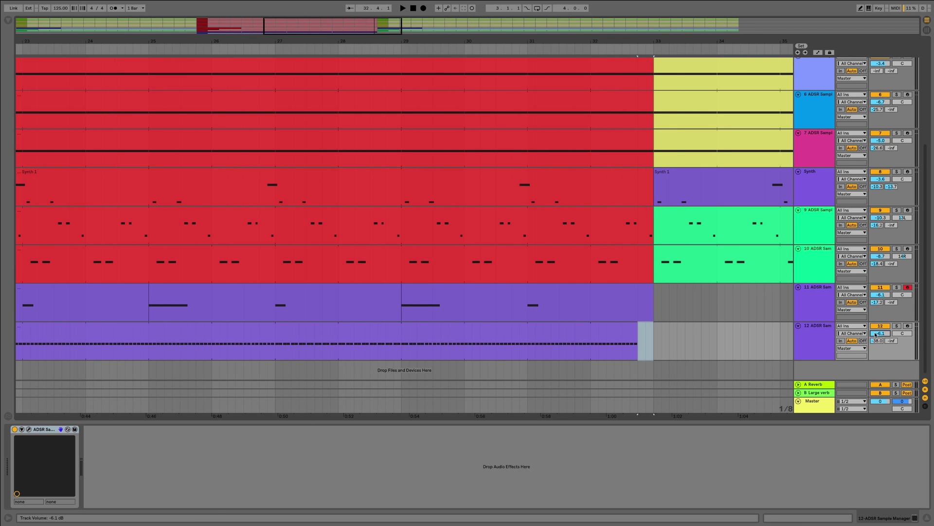
{"action": "key", "text": "ctrl+alt+b"}
{"action": "left_click", "coordinate": [29, 97]}
{"action": "left_click_drag", "start_coordinate": [96, 56], "coordinate": [296, 345]}
{"action": "left_click_drag", "start_coordinate": [320, 41], "coordinate": [477, 14]}
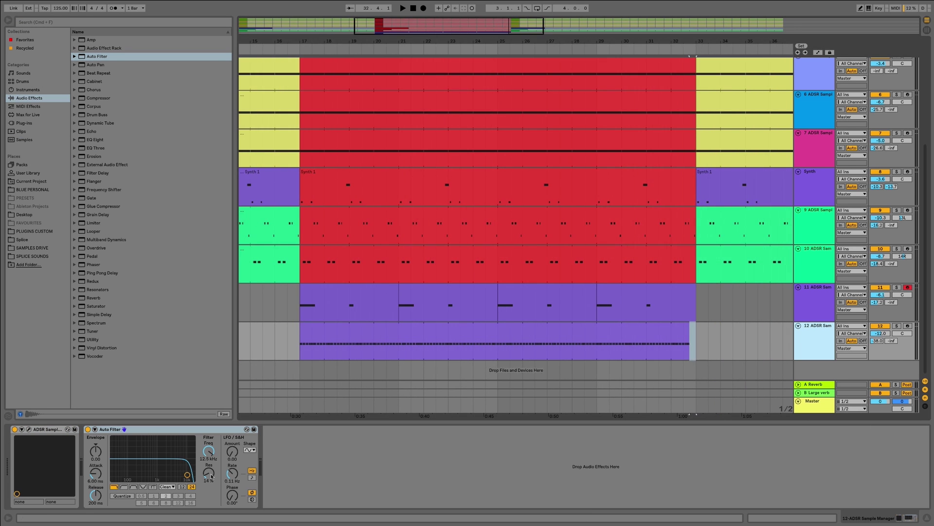
Automate track 12's Auto Filter frequency as a ramp rising from about 76.8 Hz at bar 17 to the clip's end.
{"action": "left_click_drag", "start_coordinate": [208, 452], "coordinate": [208, 481]}
{"action": "right_click", "coordinate": [209, 452]}
{"action": "left_click", "coordinate": [233, 464]}
{"action": "left_click", "coordinate": [300, 371]}
{"action": "left_click", "coordinate": [696, 370]}
{"action": "left_click_drag", "start_coordinate": [690, 370], "coordinate": [690, 358]}
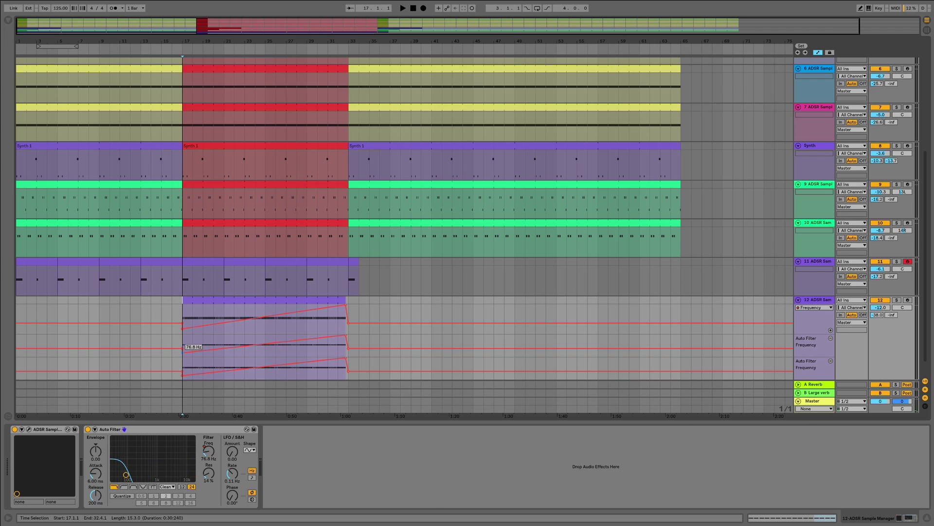
Play the arrangement from bar 17 and show track 11's Large verb send automation in a new lane.
{"action": "key", "text": "space"}
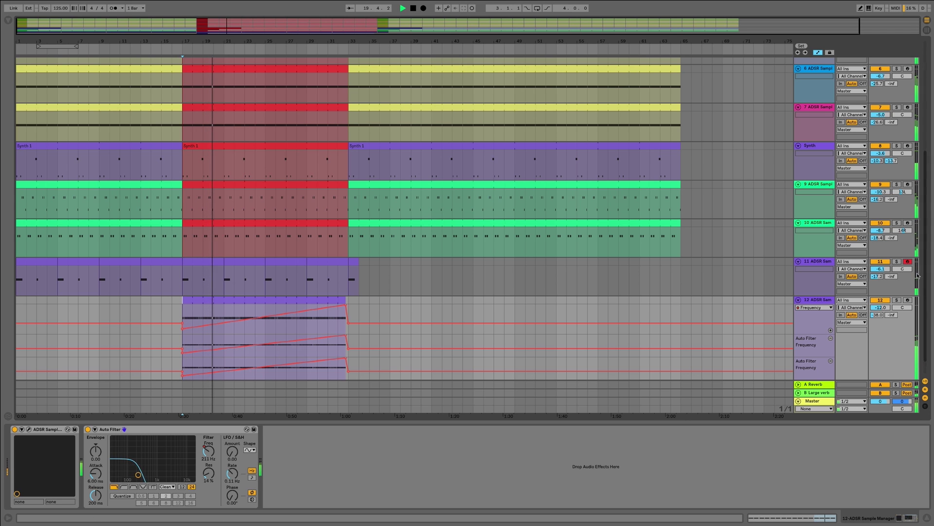
{"action": "mouse_move", "coordinate": [891, 276]}
{"action": "left_mouse_down"}
{"action": "mouse_move", "coordinate": [891, 265]}
{"action": "mouse_move", "coordinate": [891, 286]}
{"action": "left_mouse_up"}
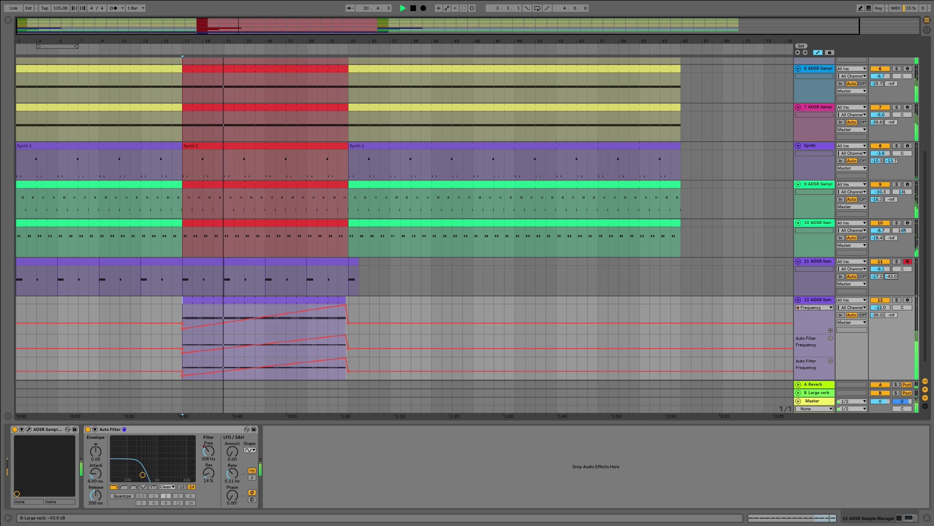
{"action": "right_click", "coordinate": [891, 276]}
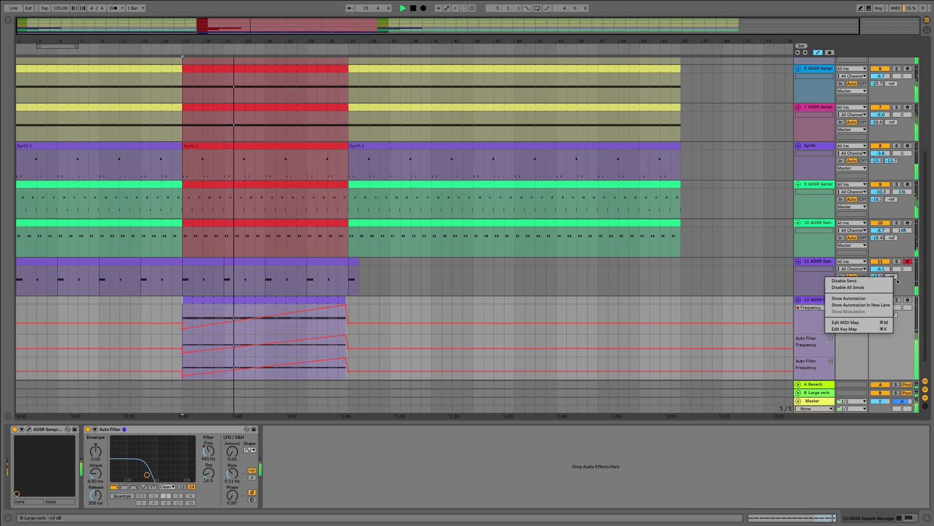
{"action": "left_click", "coordinate": [859, 288]}
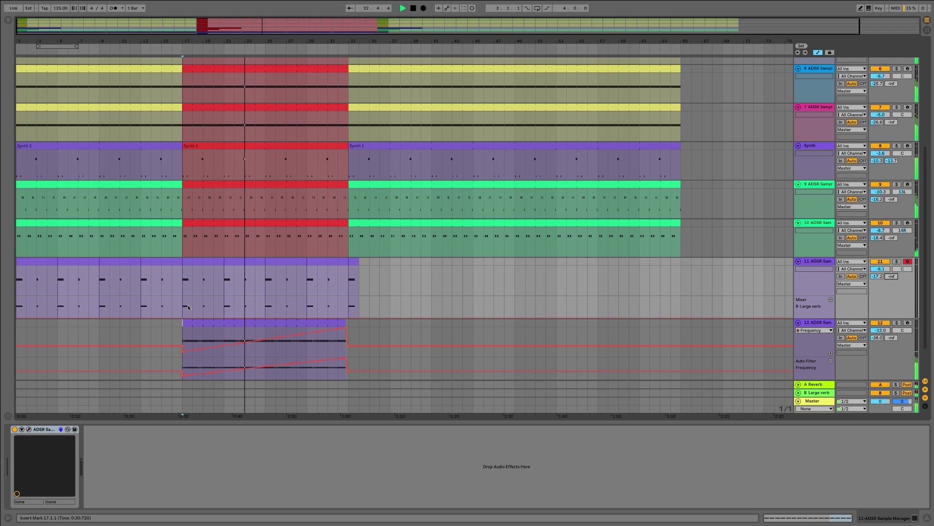
Automate track 11's Large verb send as a ramp rising from -inf dB at 22.1.1 to a peak at 33.1.1, then hide the automation.
{"action": "left_click", "coordinate": [242, 312]}
{"action": "left_click_drag", "start_coordinate": [242, 311], "coordinate": [330, 302]}
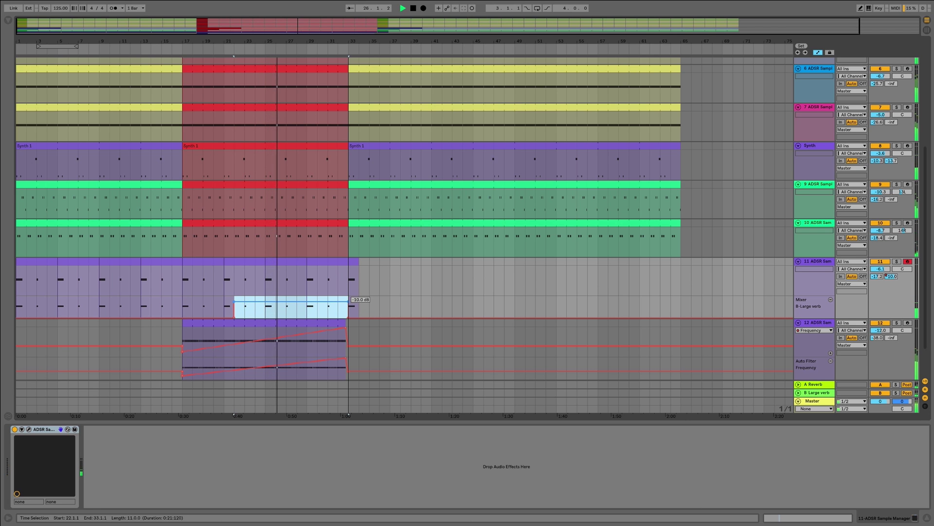
{"action": "left_click", "coordinate": [234, 301]}
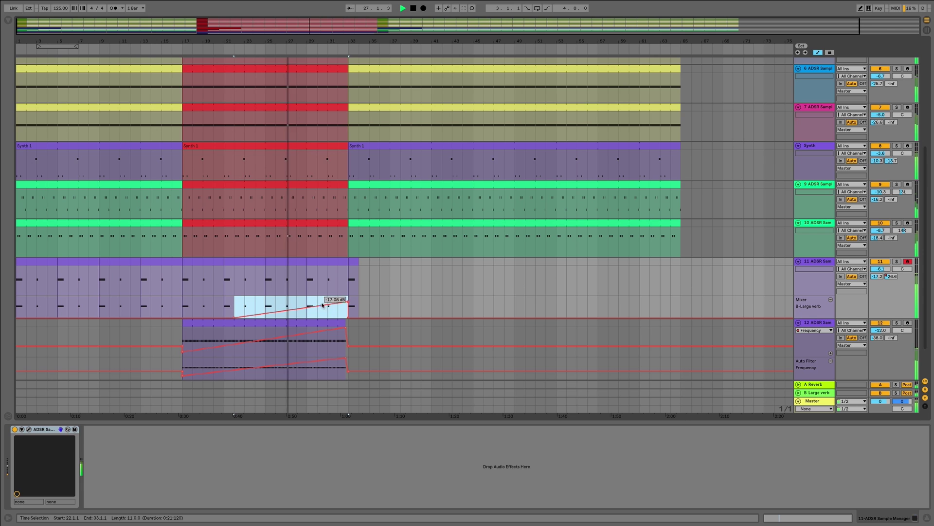
{"action": "left_click_drag", "start_coordinate": [348, 301], "coordinate": [348, 300]}
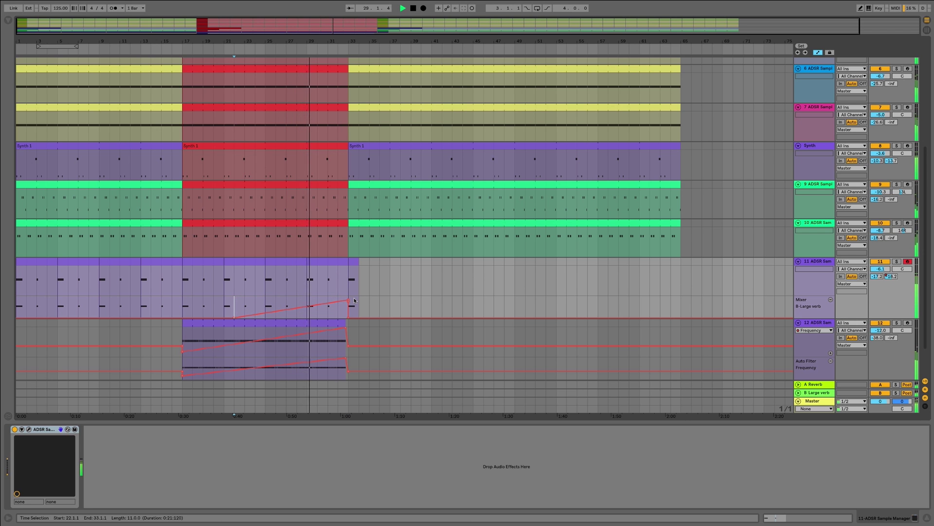
{"action": "mouse_move", "coordinate": [346, 300]}
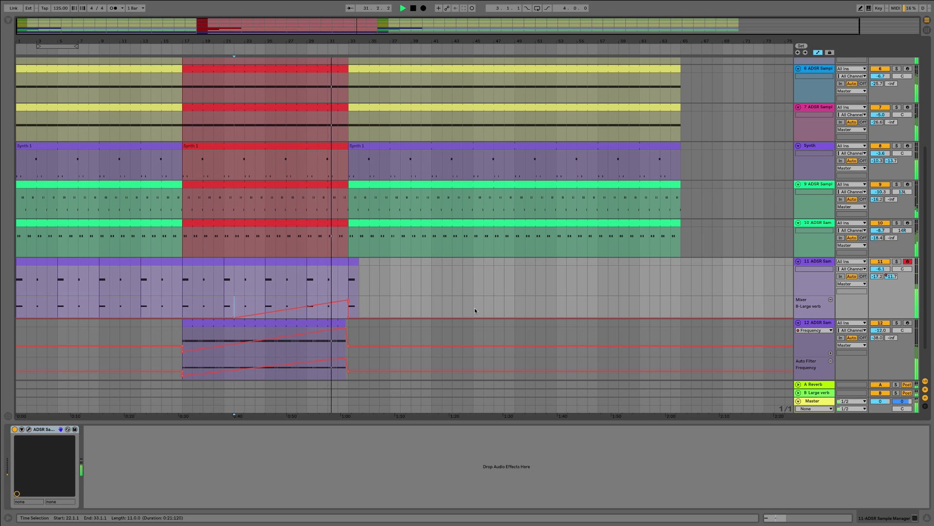
{"action": "scroll", "coordinate": [468, 308], "scroll_direction": "down", "scroll_amount": 3}
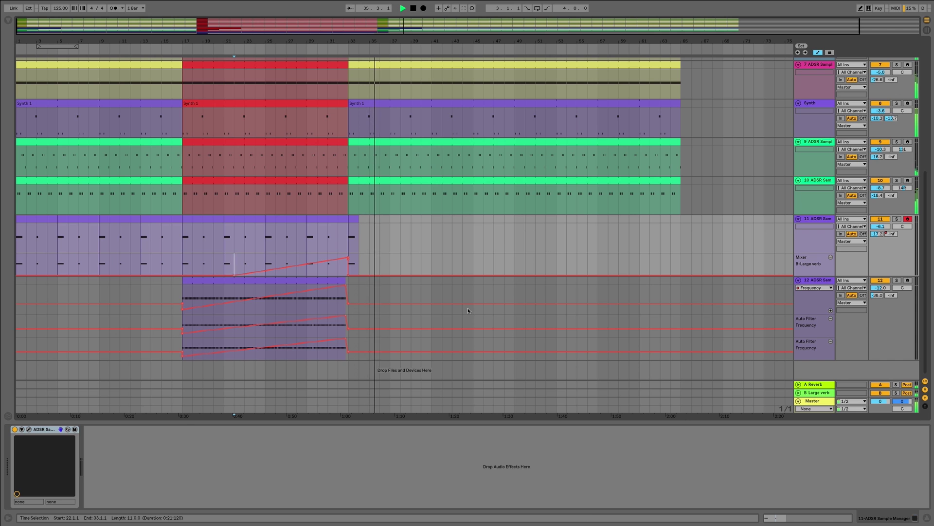
{"action": "key", "text": "a"}
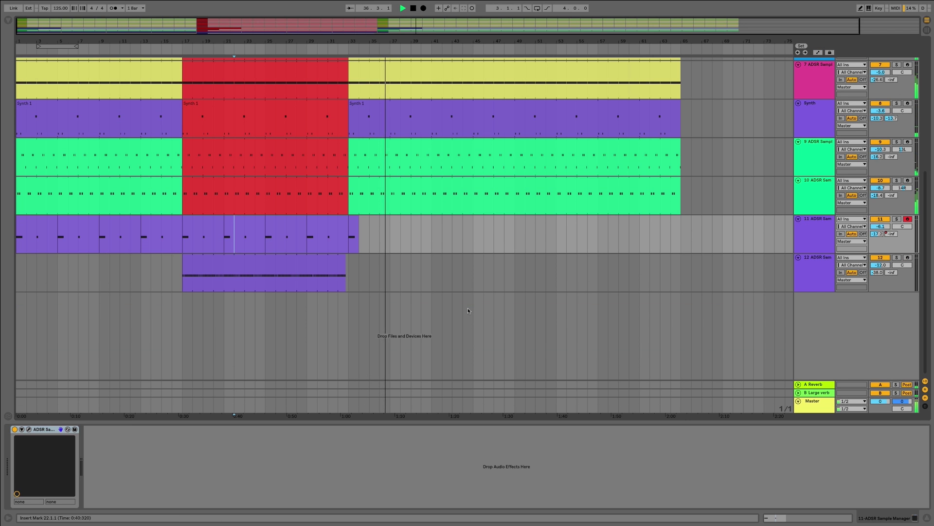